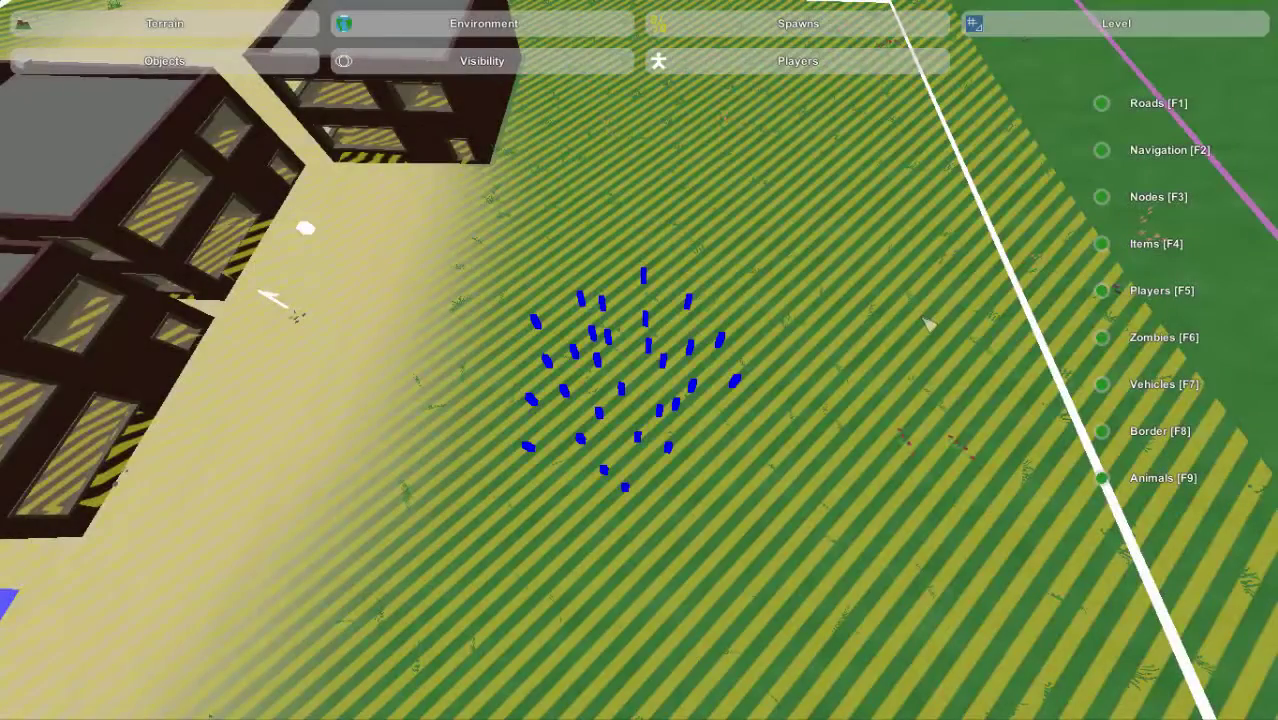
Look over the Level section's player spawn tools and visibility options around the fenced base.
right_drag(911, 341, 1082, 204)
key(s)
key(a)
key(w)
key(w)
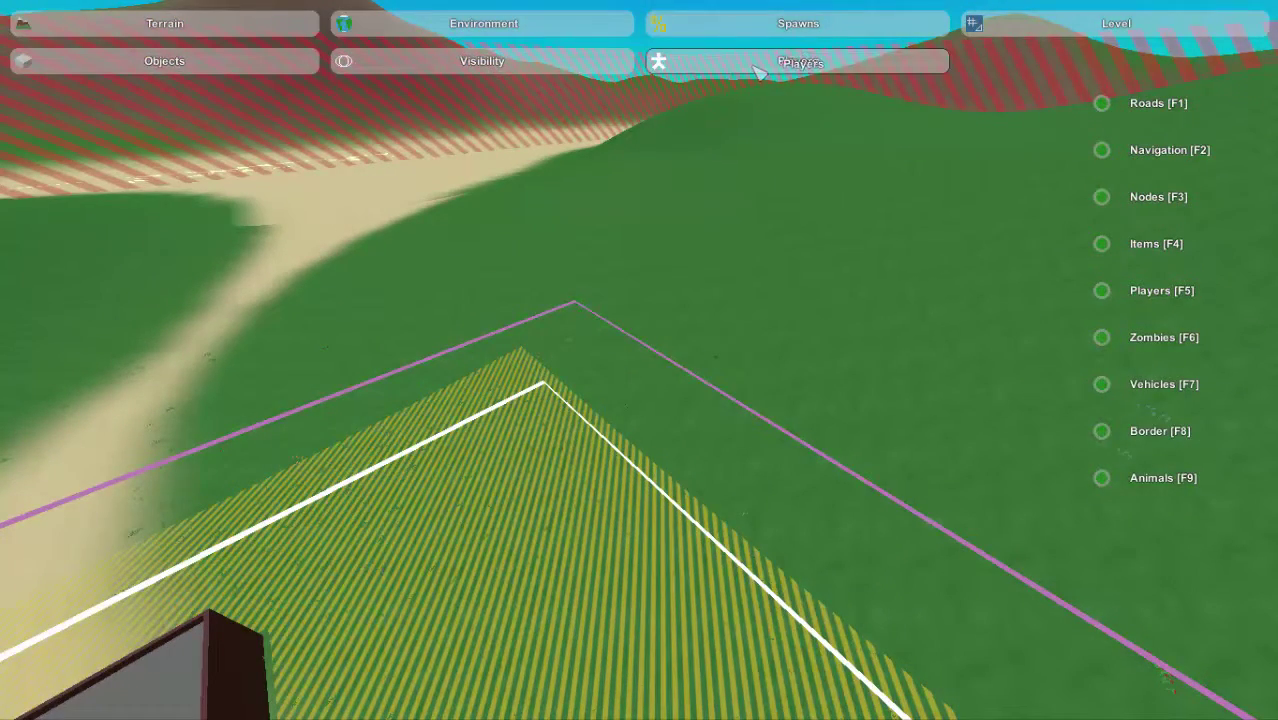
click(1040, 27)
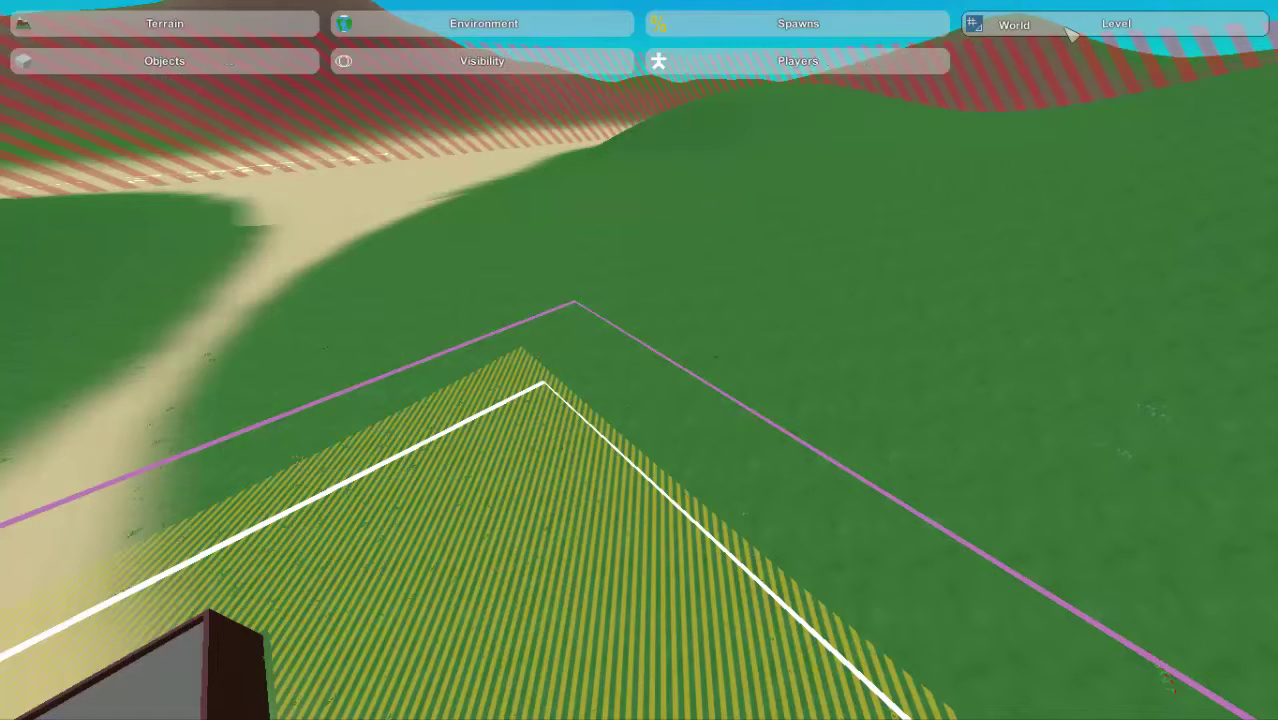
click(687, 75)
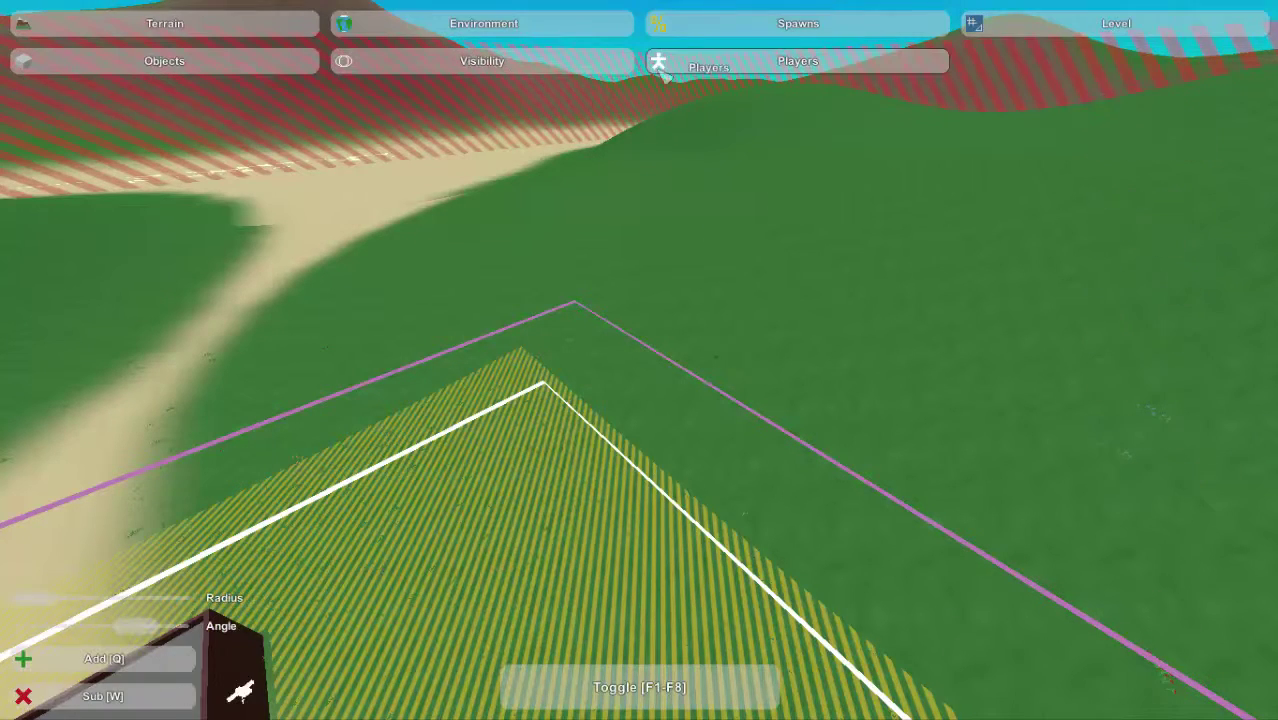
click(610, 72)
click(773, 77)
click(549, 70)
key(a)
right_drag(665, 232, 1265, 288)
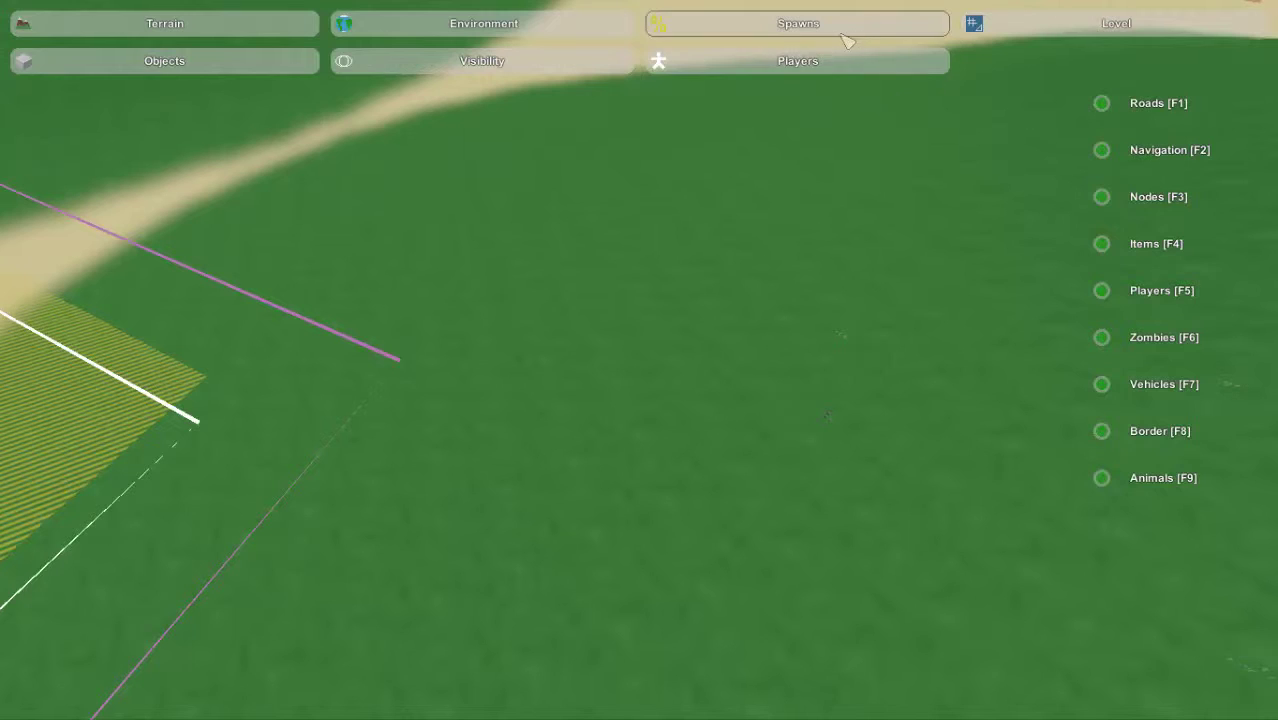
click(680, 18)
click(448, 23)
click(188, 24)
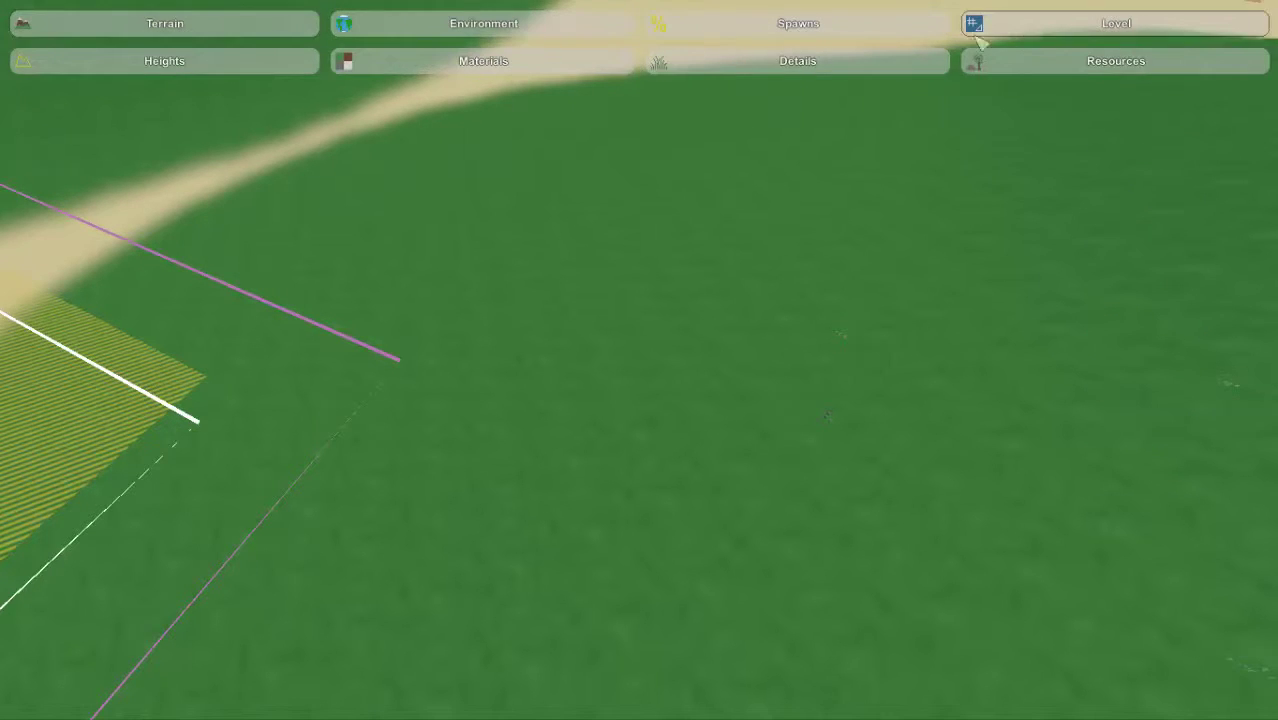
click(1088, 33)
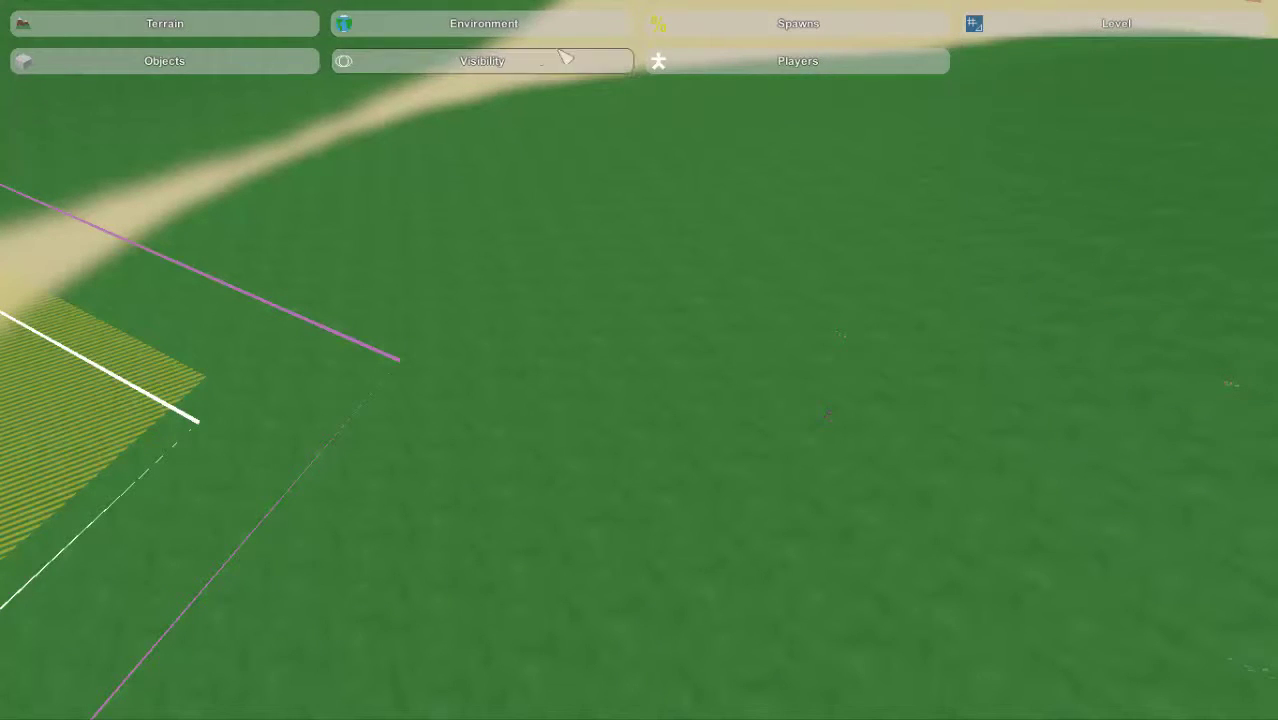
click(513, 25)
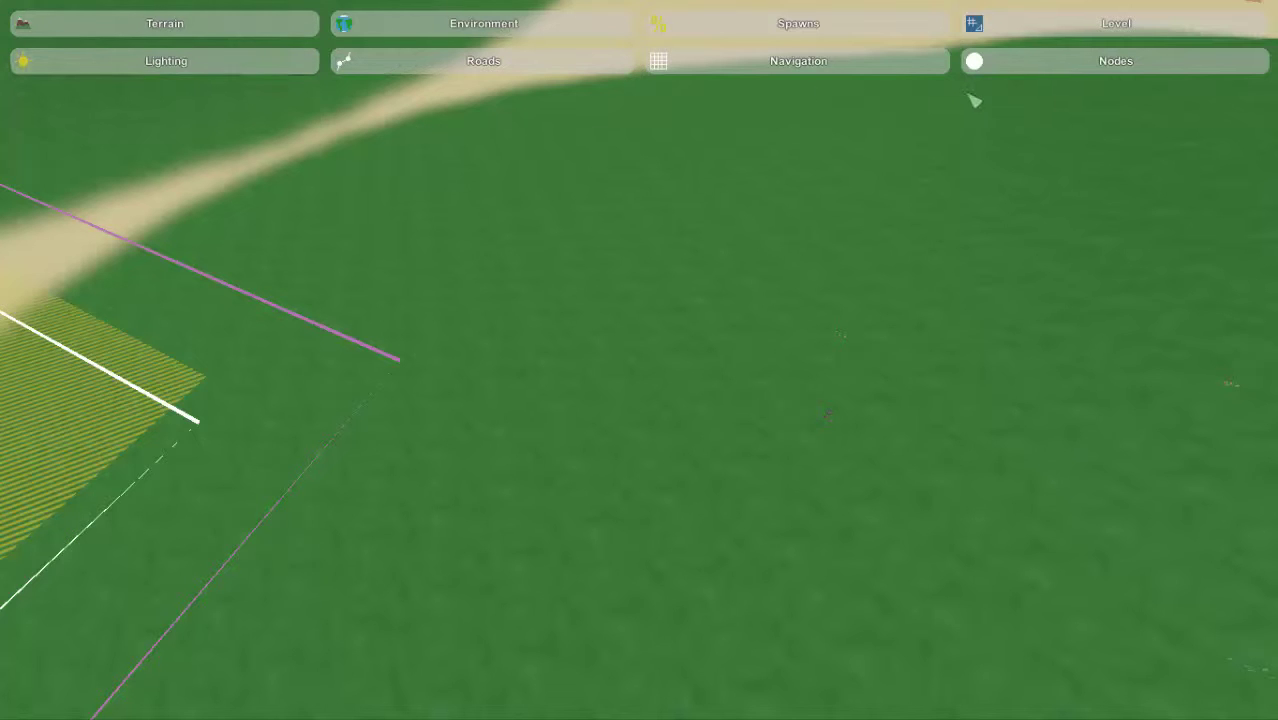
click(1068, 30)
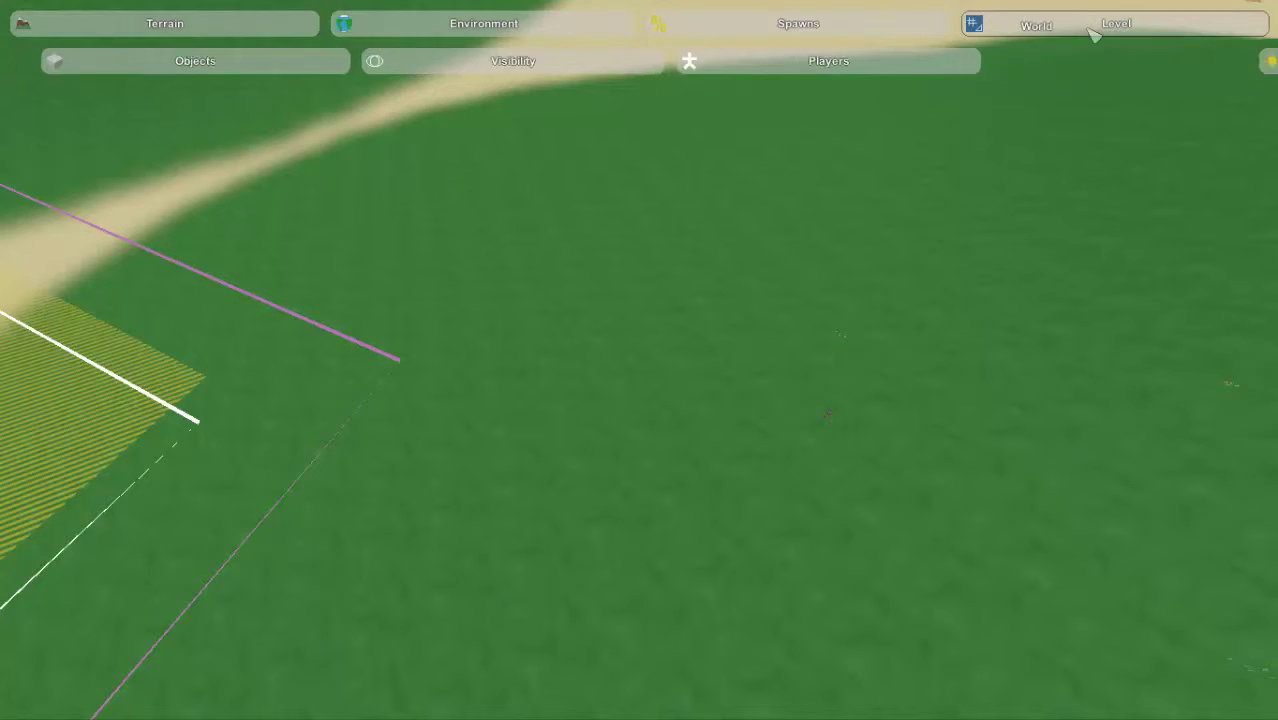
Survey the base, the sand path and the surrounding grassland from a distance.
key(s)
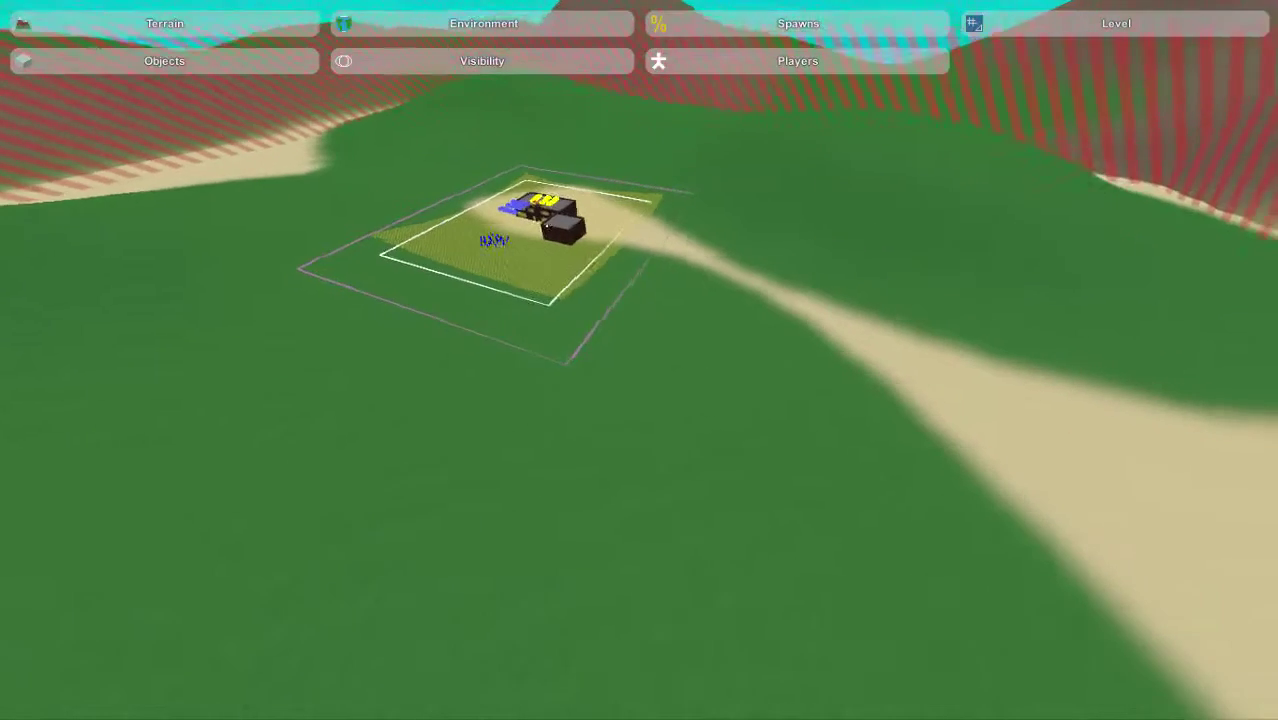
key(s)
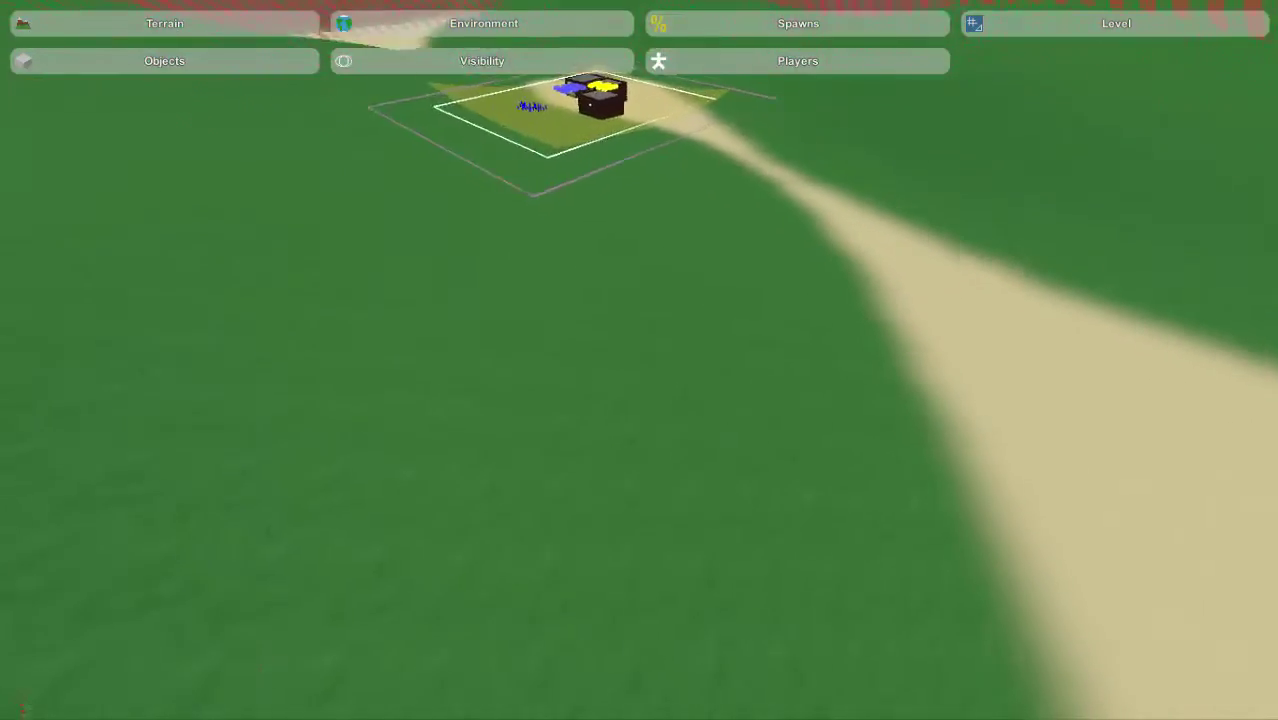
key(w)
key(s)
key(s)
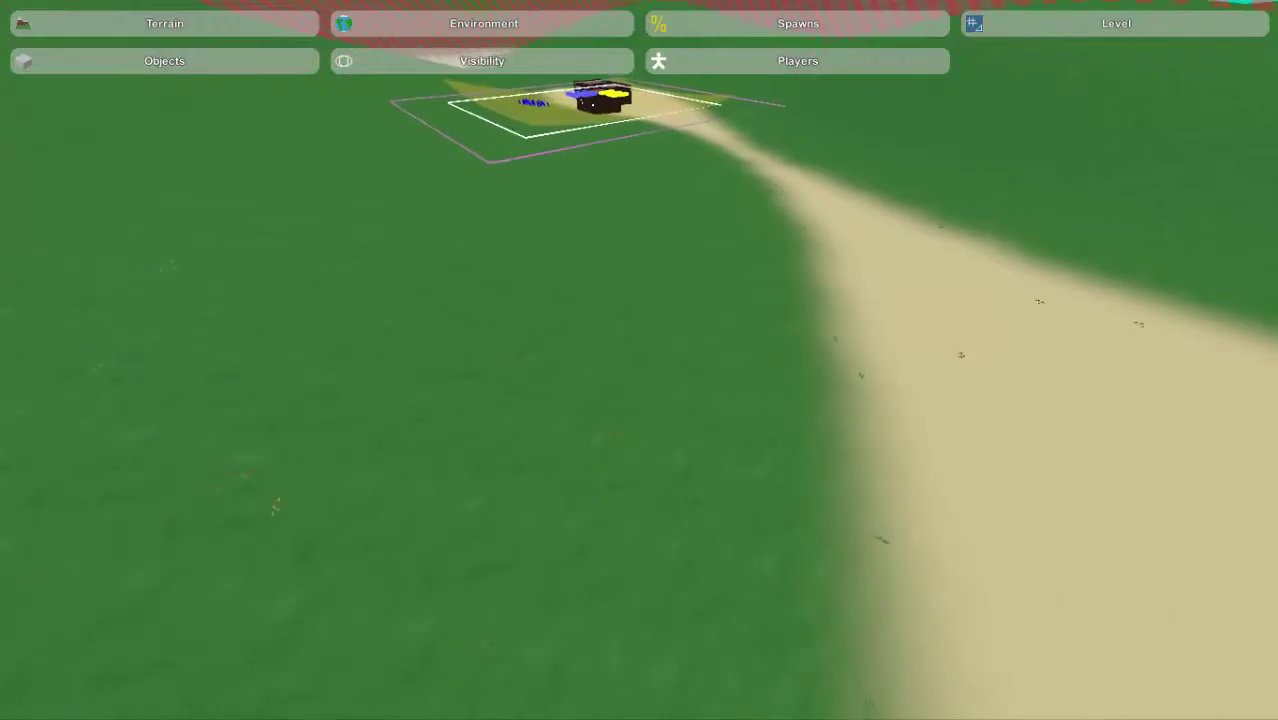
key(w)
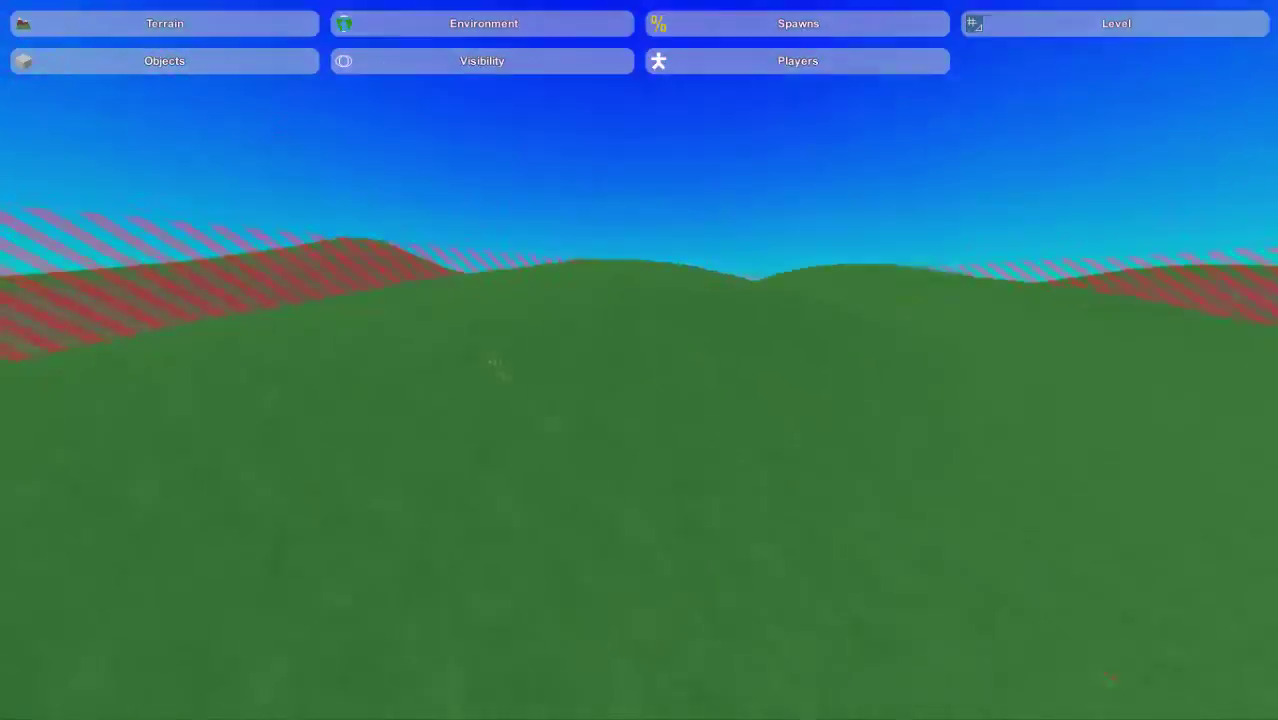
key(s)
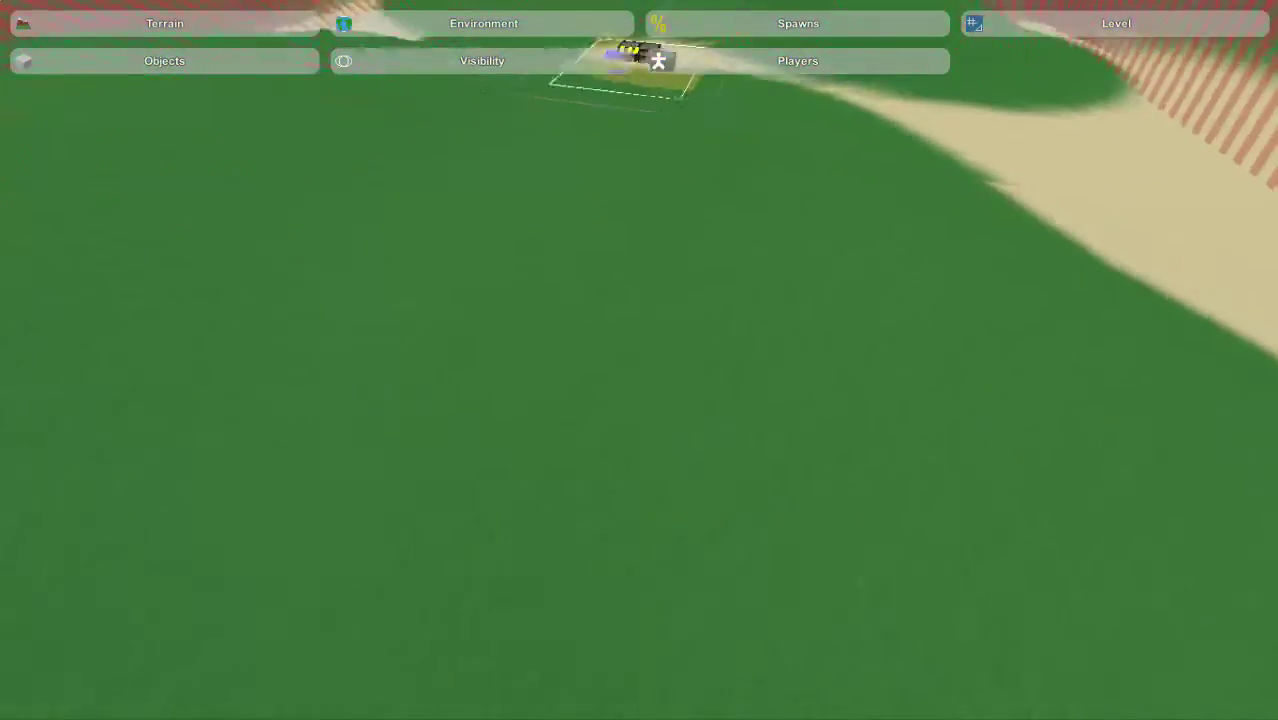
right_drag(639, 360, 546, 448)
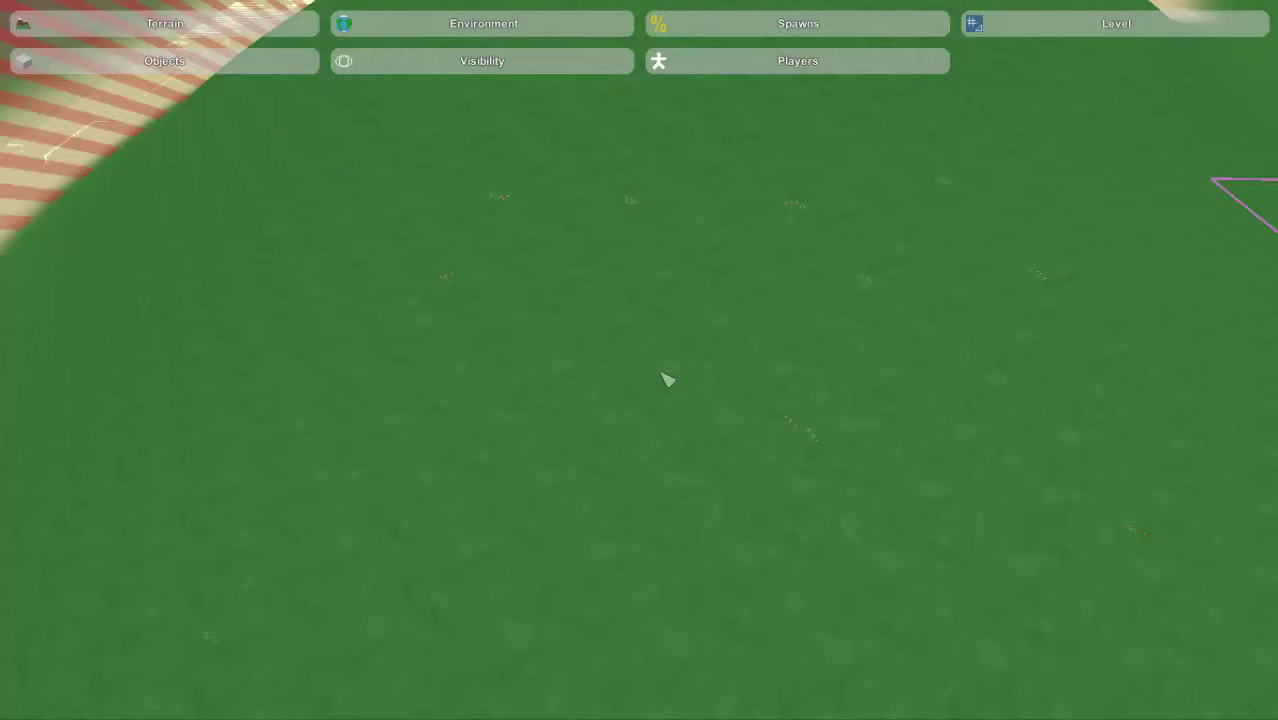
Open the level's visibility options and toggle the display of Nodes and Zombies off and back on.
click(535, 70)
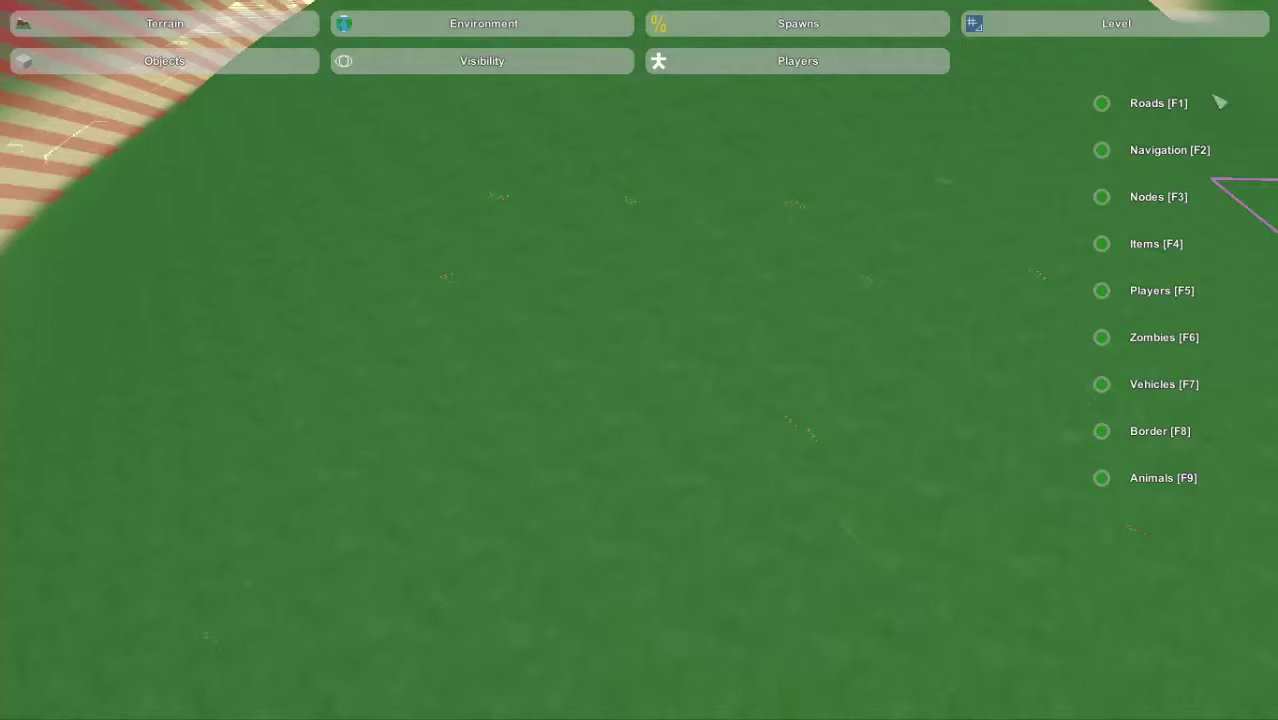
right_drag(846, 270, 946, 232)
key(d)
key(w)
key(a)
right_drag(672, 380, 643, 366)
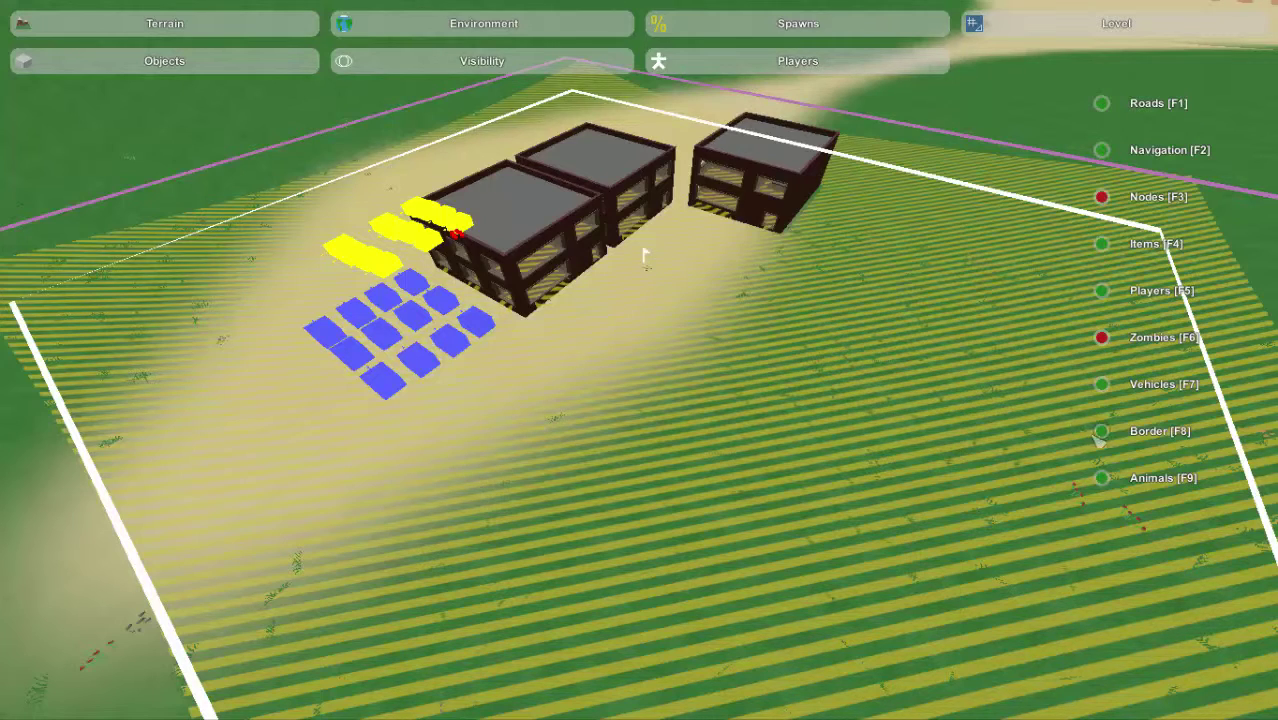
right_drag(1101, 437, 650, 368)
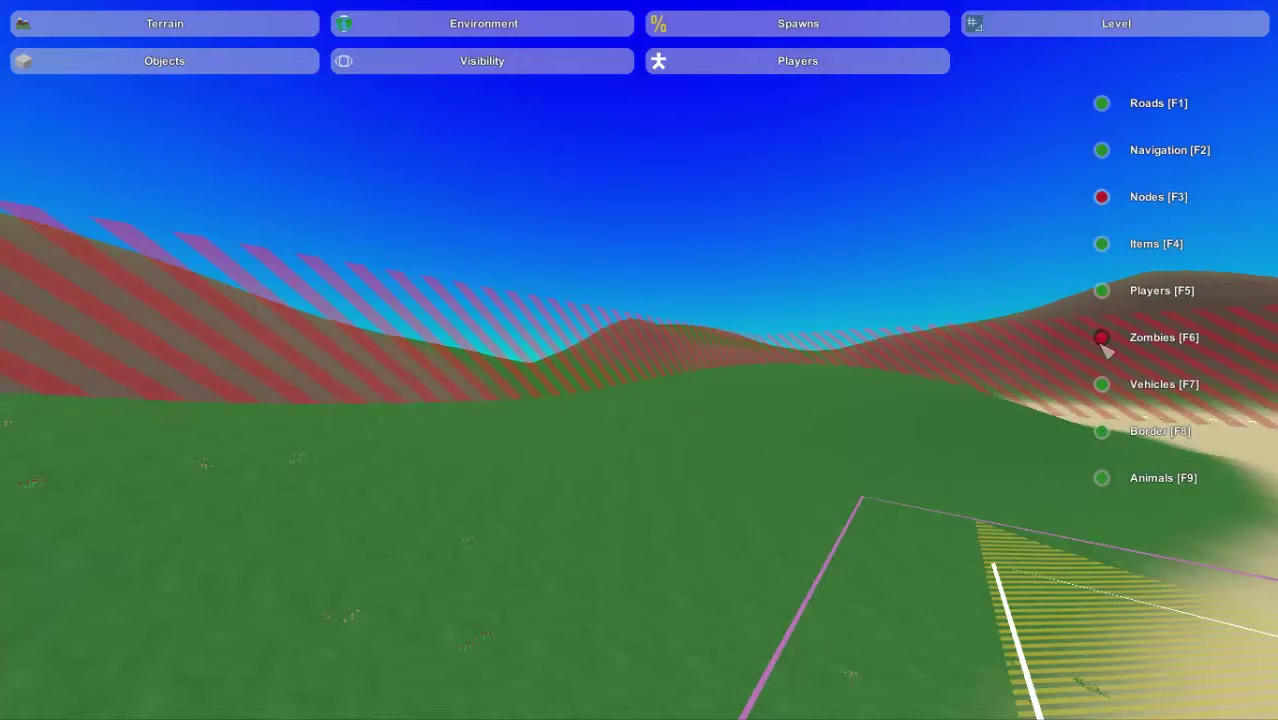
right_drag(1111, 112, 641, 362)
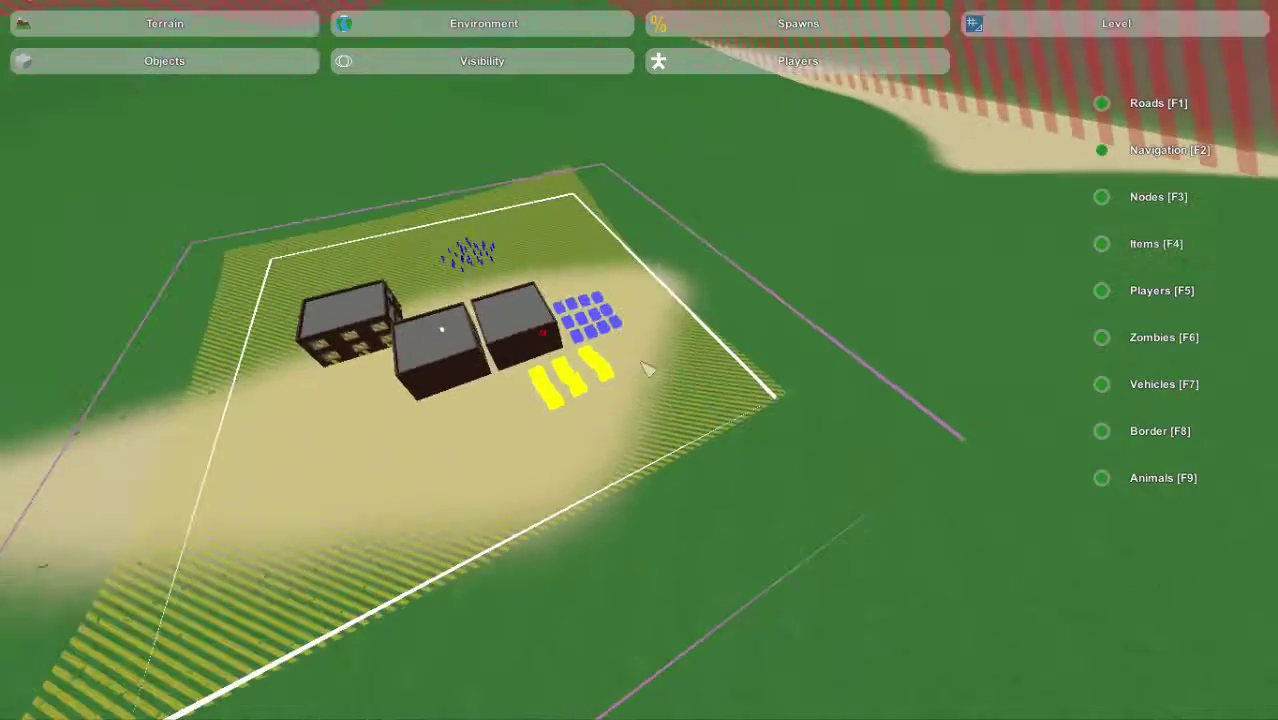
Toggle the Navigation display off and on, and examine the item spawn markers within the nearest building.
click(1102, 150)
click(1105, 149)
mouse_move(1105, 149)
right_down()
mouse_move(1085, 170)
mouse_move(980, 70)
mouse_move(820, 150)
mouse_move(660, 200)
mouse_move(740, 210)
mouse_move(850, 180)
mouse_move(960, 200)
mouse_move(1040, 140)
mouse_move(1150, 185)
mouse_move(930, 90)
mouse_move(1010, 60)
mouse_move(1060, 20)
mouse_move(800, 300)
mouse_move(632, 366)
right_up()
key(w)
key(w)
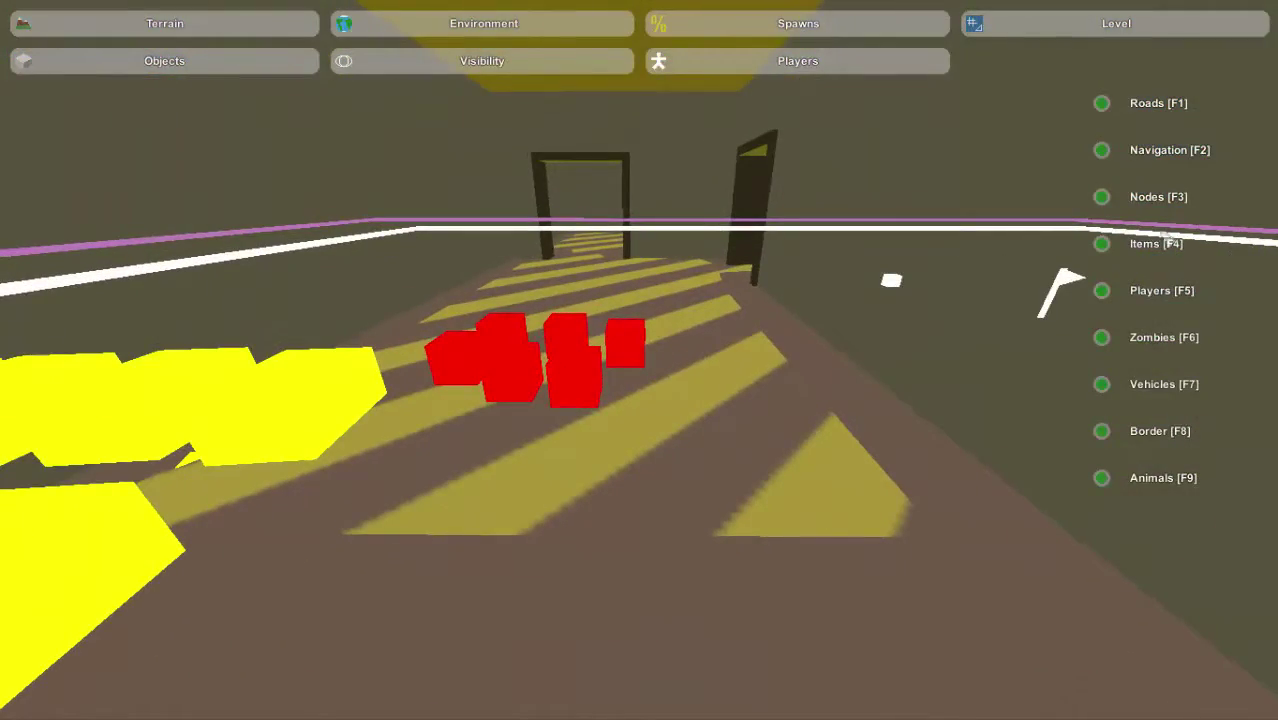
click(1109, 246)
key(s)
right_drag(1060, 276, 988, 341)
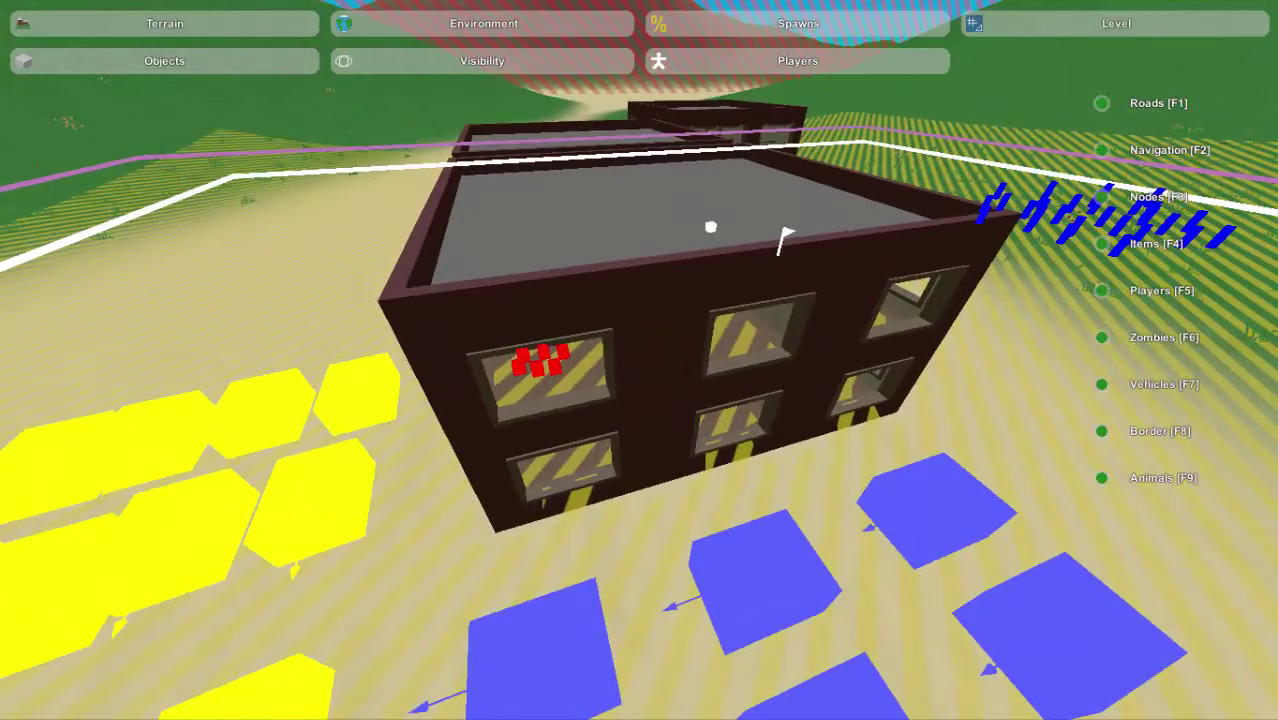
Examine the coloured spawn markers beside the buildings and in the striped grass area.
right_drag(640, 360, 820, 290)
key(w)
key(w)
key(s)
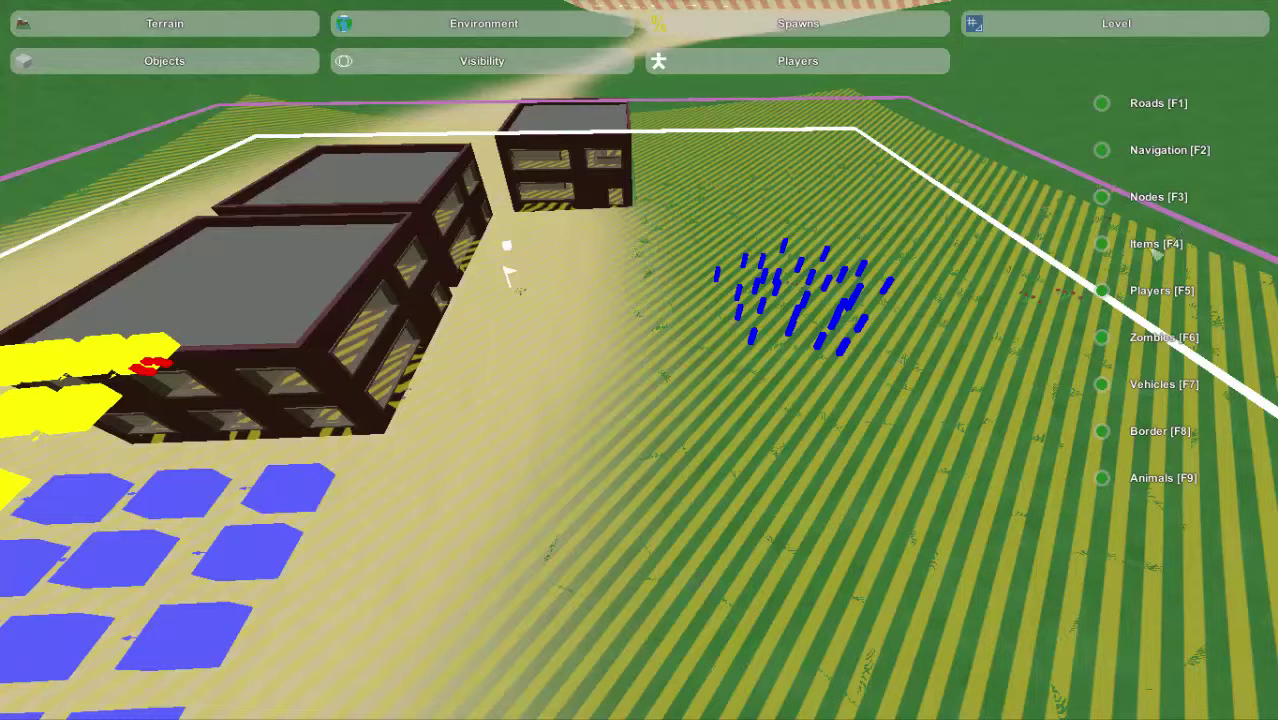
key(s)
right_drag(945, 428, 900, 425)
key(w)
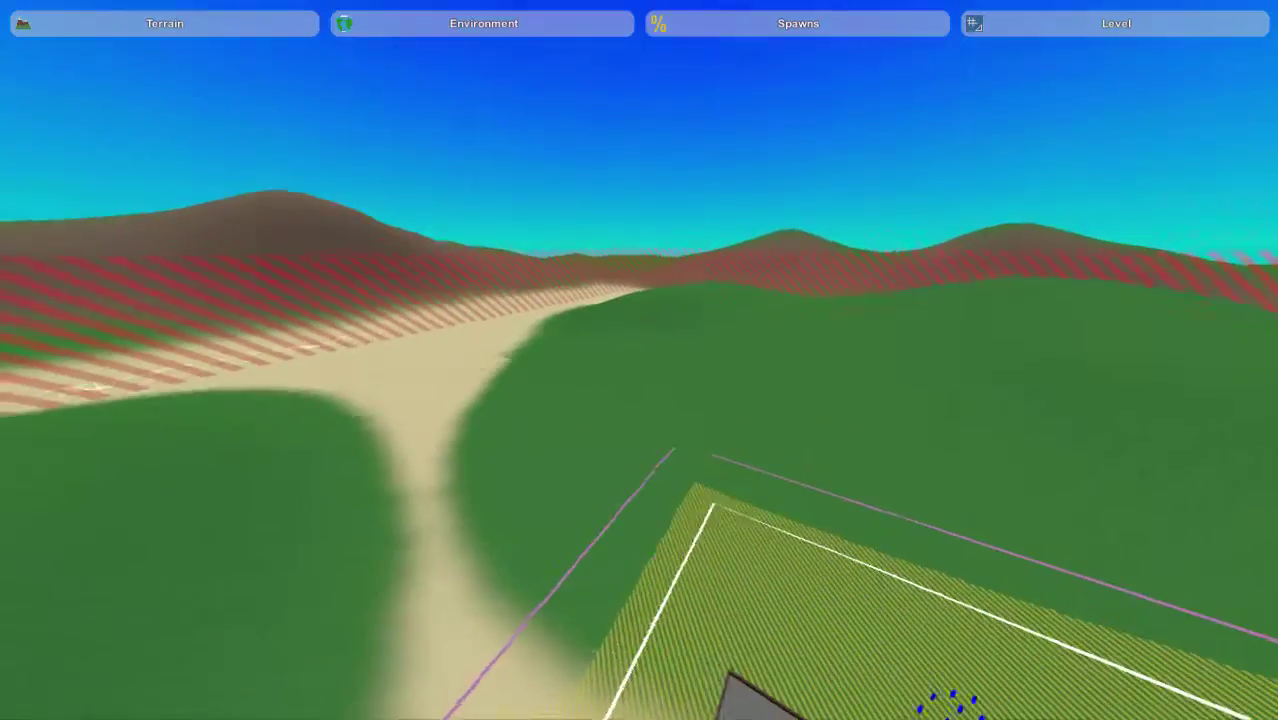
Look over the map's hills, sand road and striped borders around the base for open ground.
key(w)
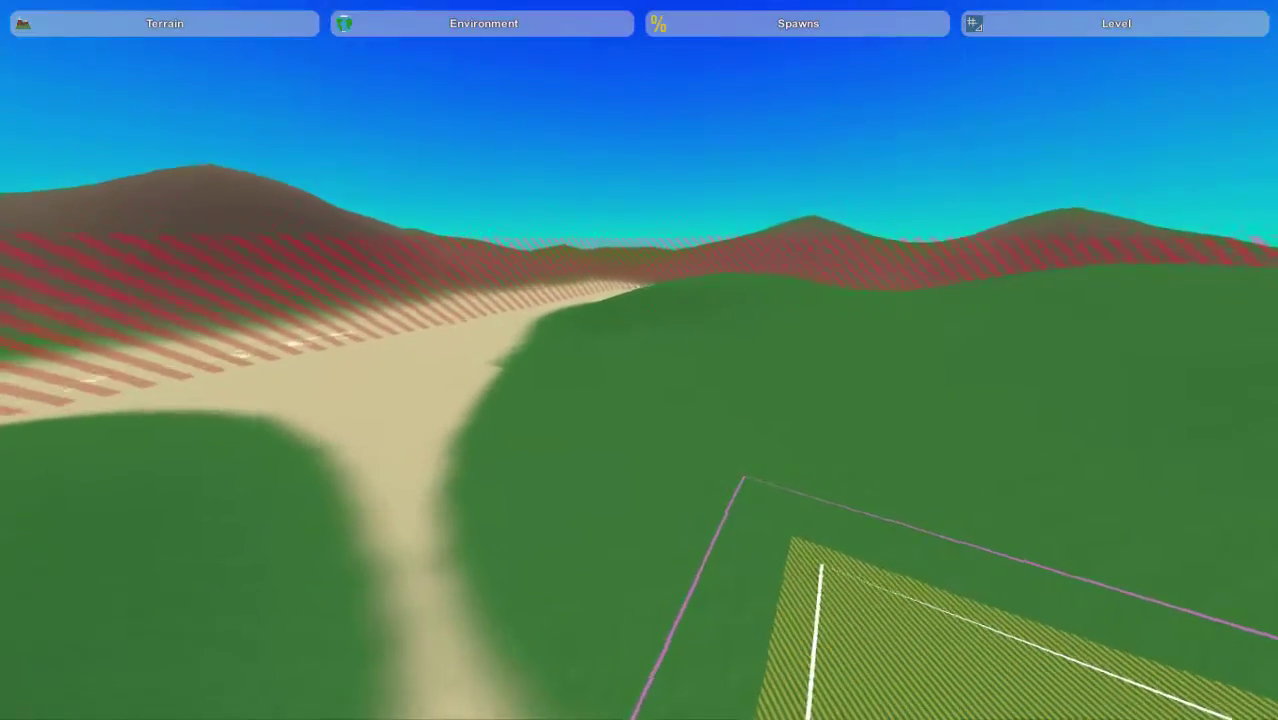
key(a)
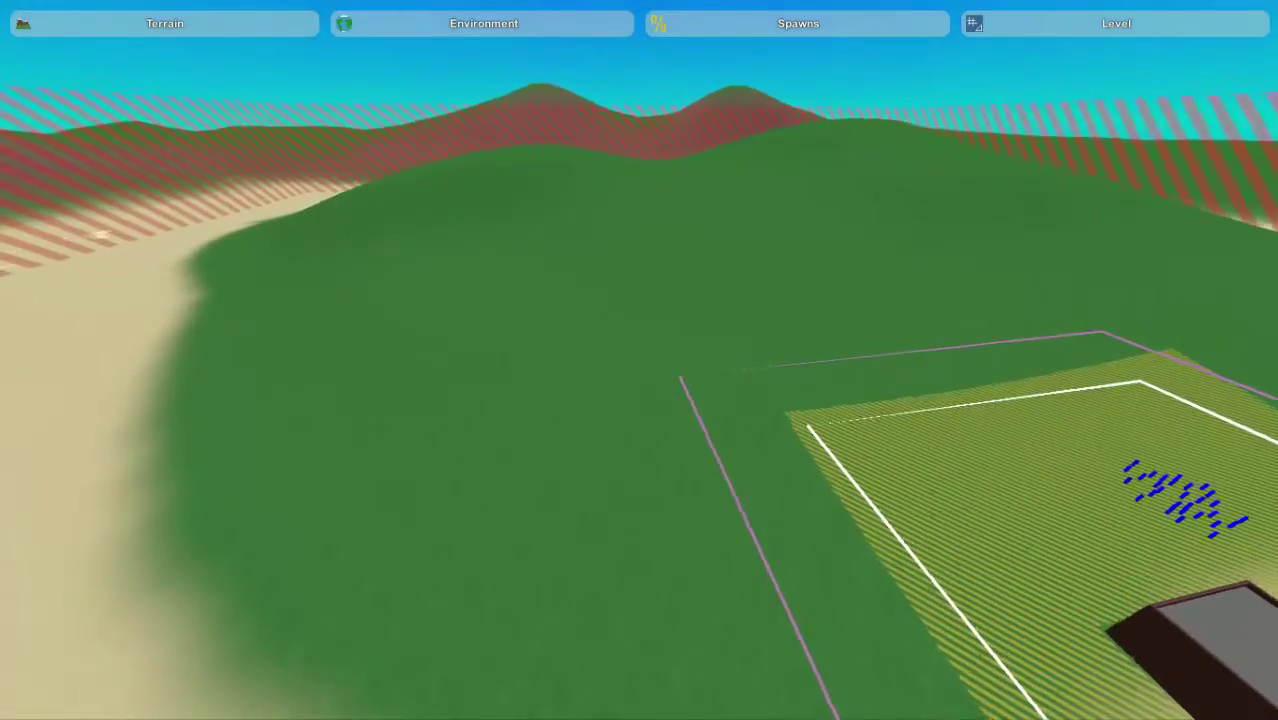
key(a)
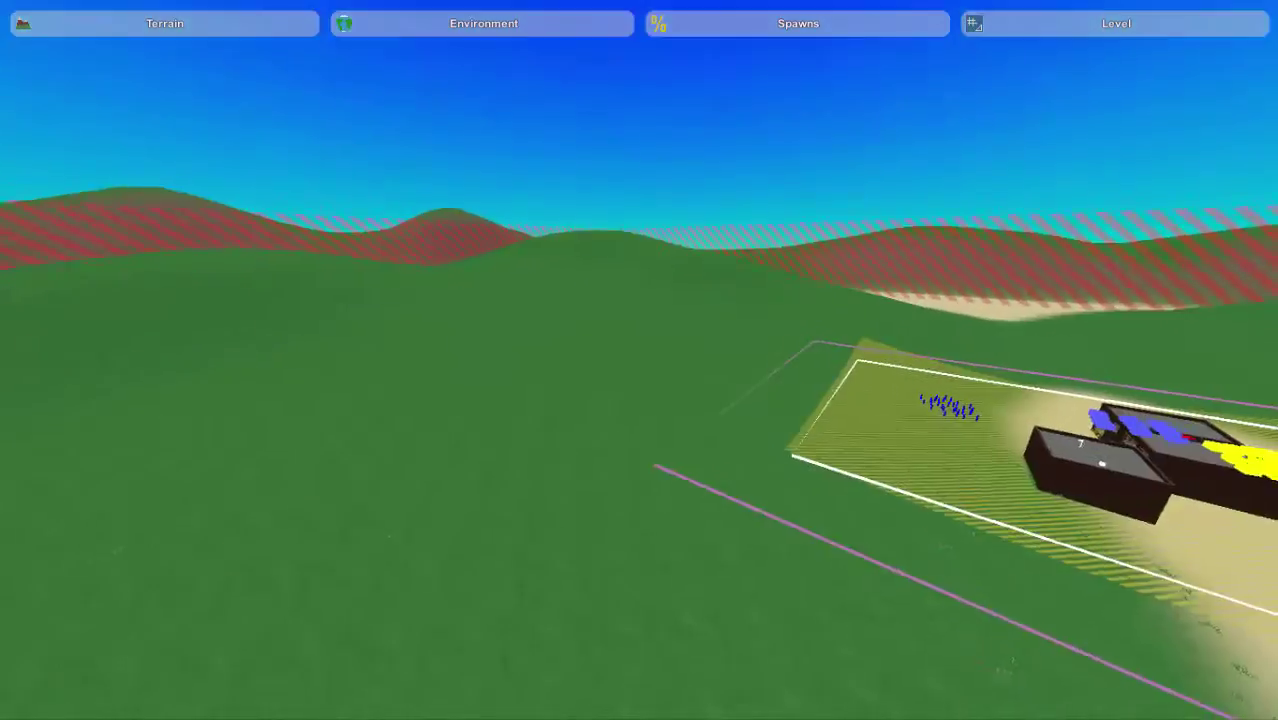
key(s)
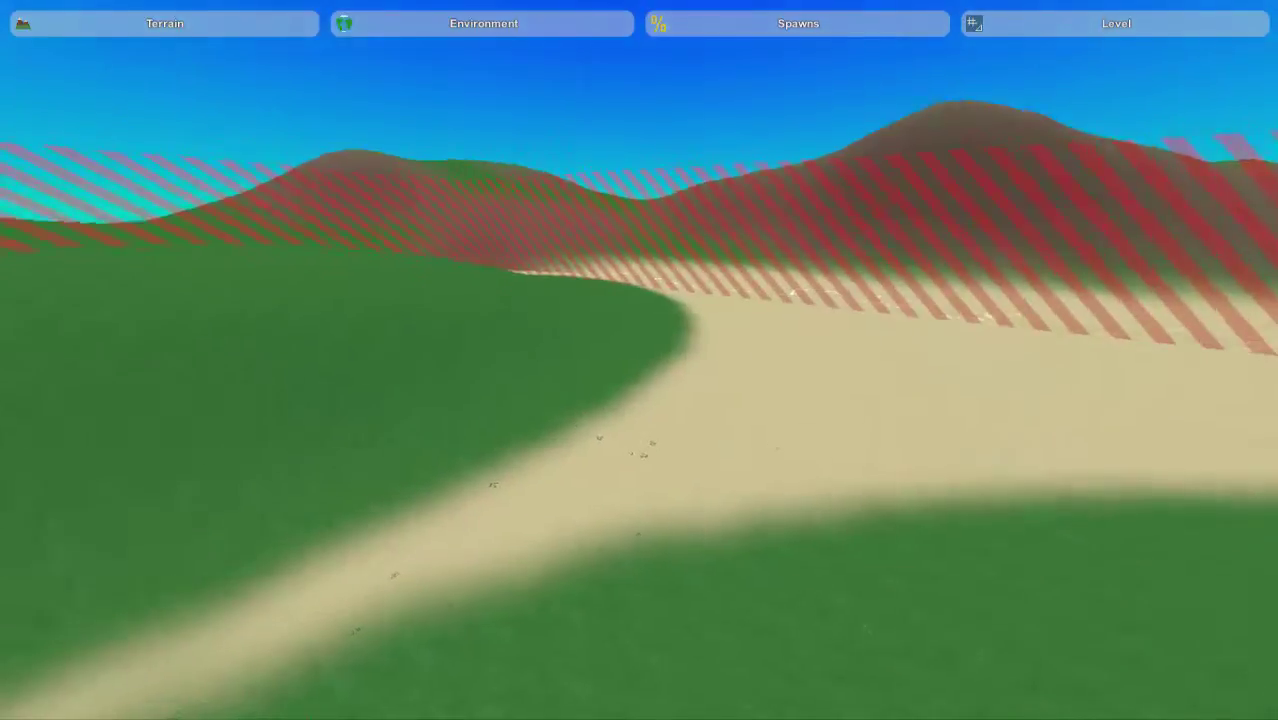
key(w)
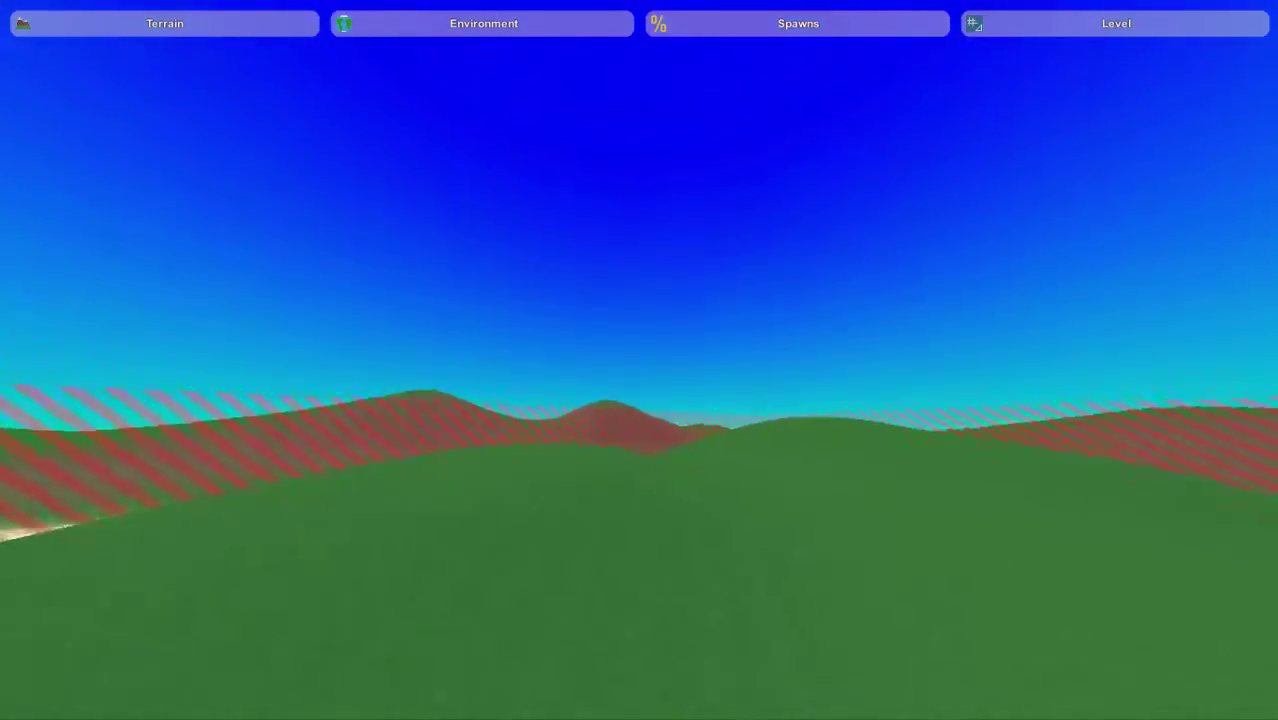
key(s)
key(w)
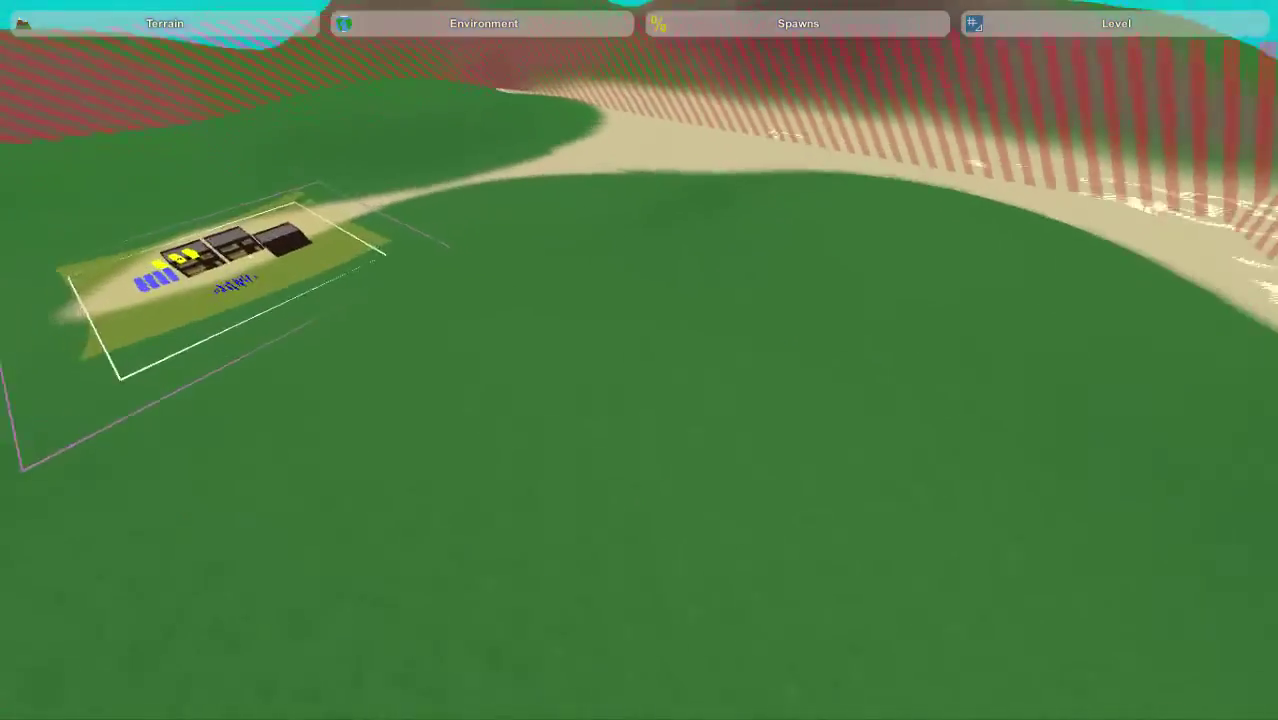
key(w)
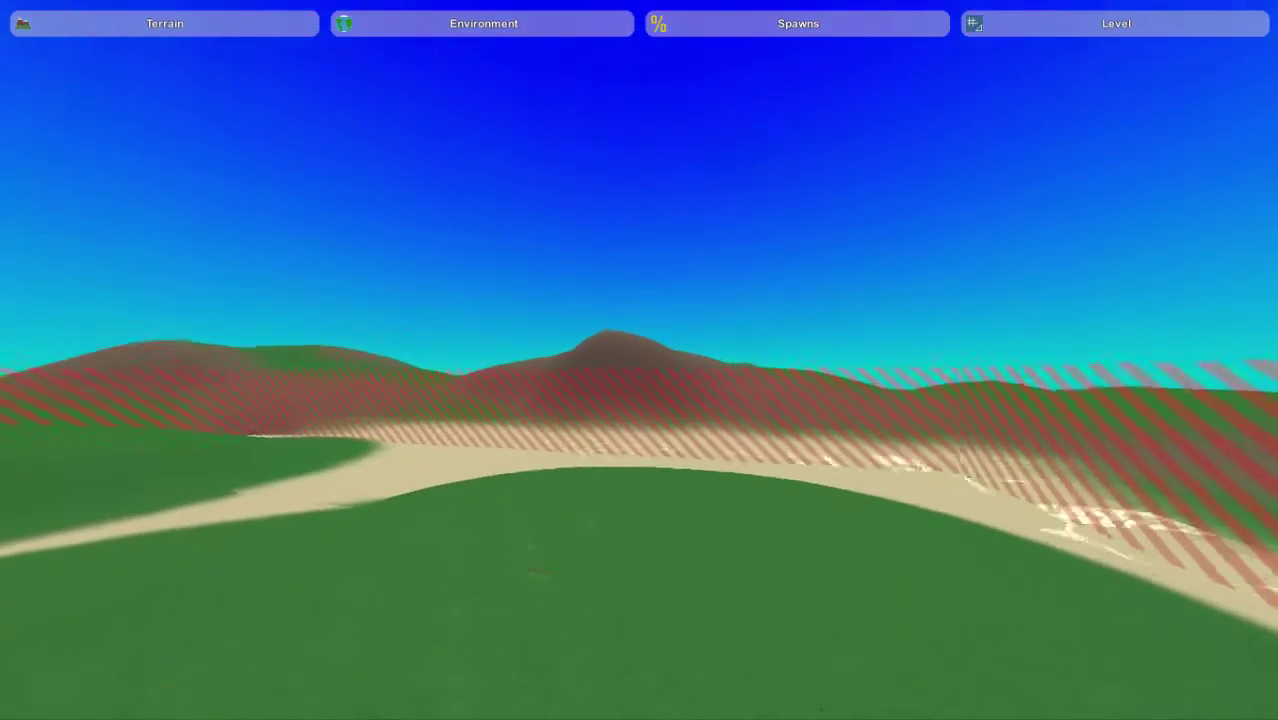
right_drag(598, 218, 733, 323)
Open the level's player spawn tools, checking the visibility options along the way.
click(1000, 30)
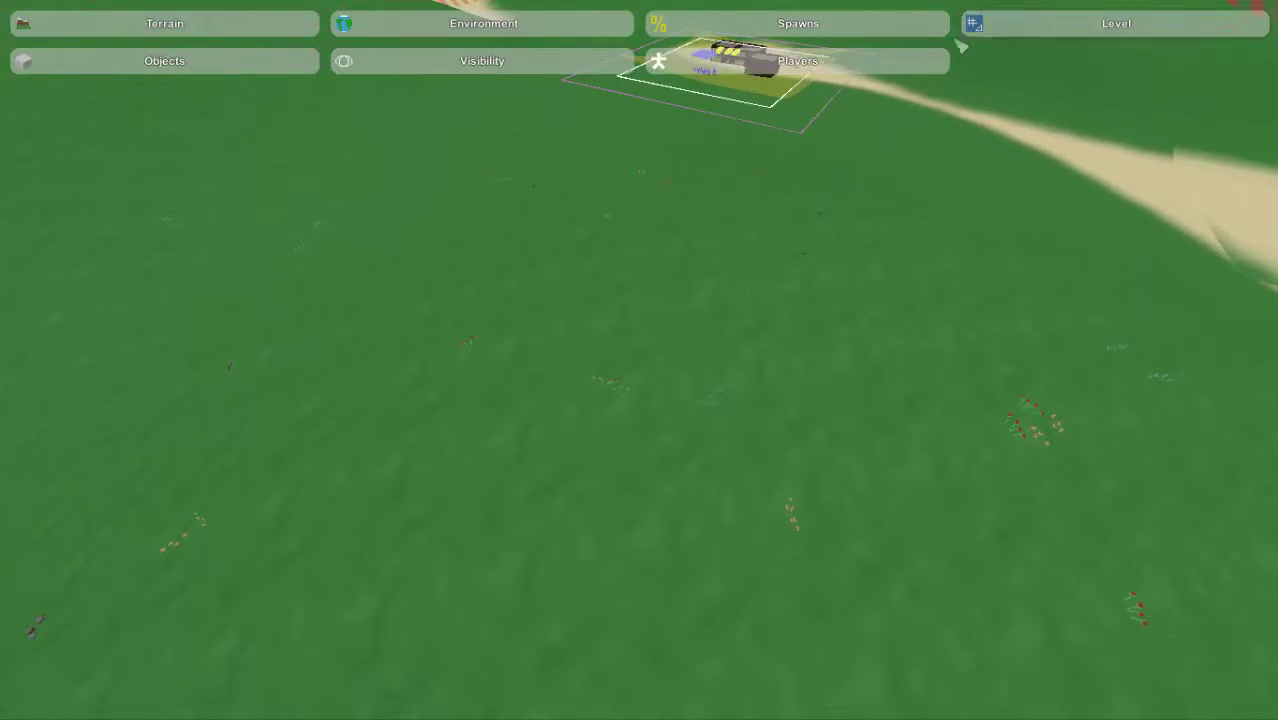
click(834, 68)
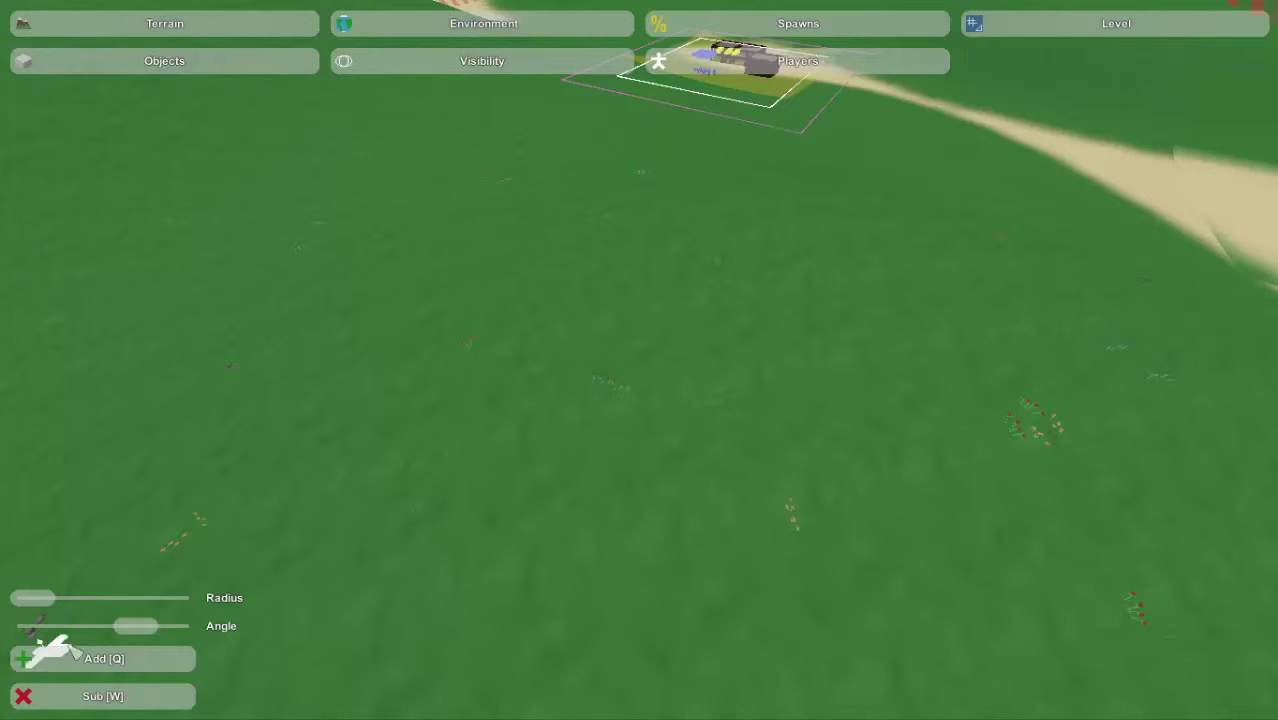
click(504, 68)
click(736, 62)
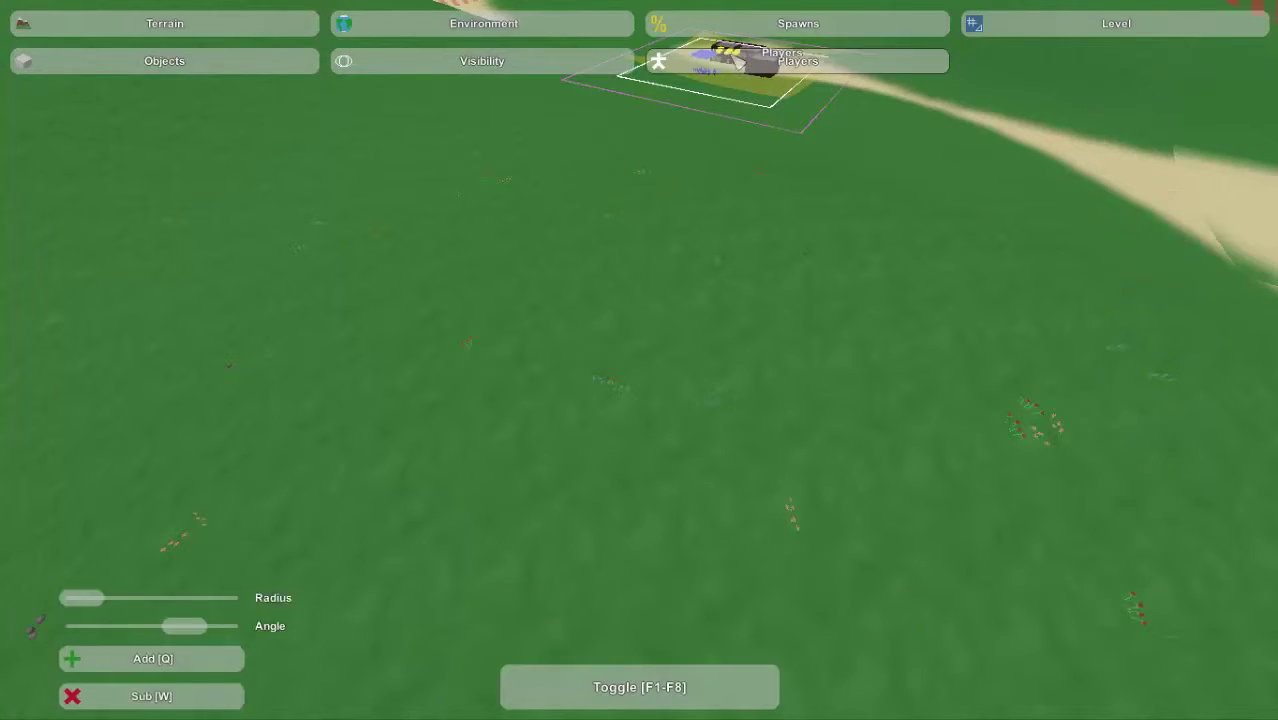
click(566, 62)
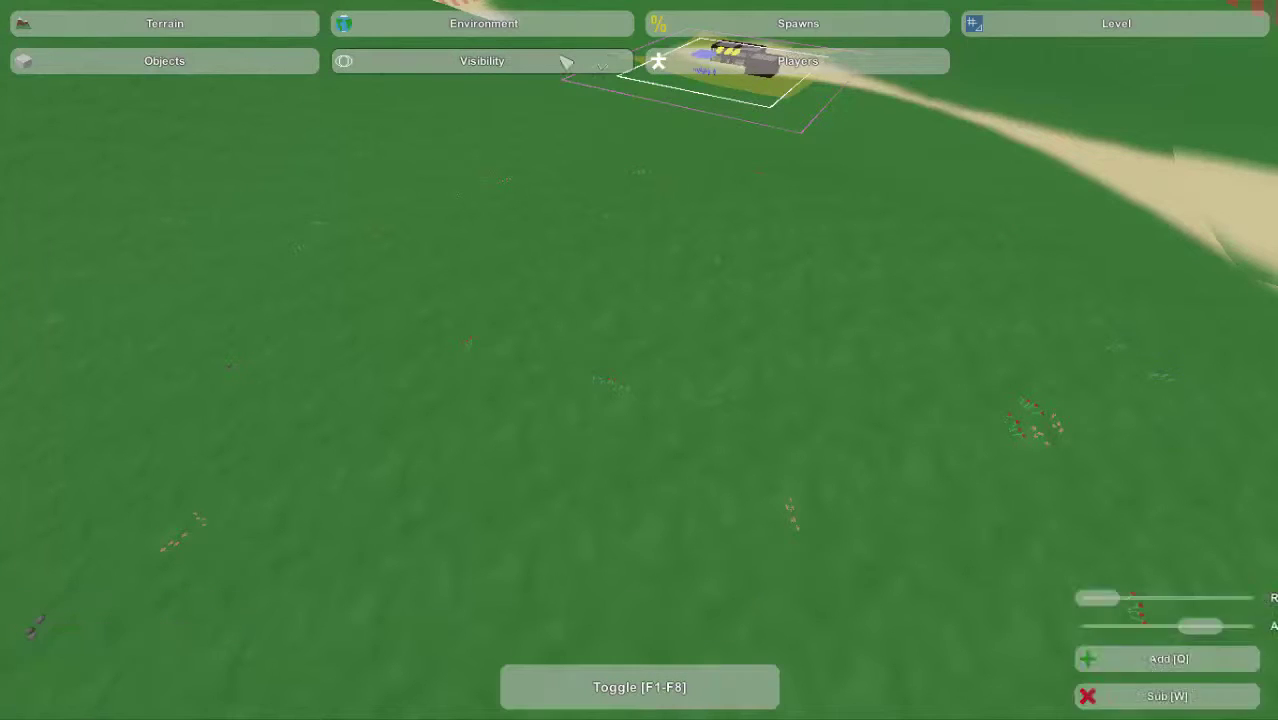
click(728, 66)
Adjust the spawn angle so the player marker's arrow points across the grass towards the base.
key(w)
right_drag(521, 342, 642, 362)
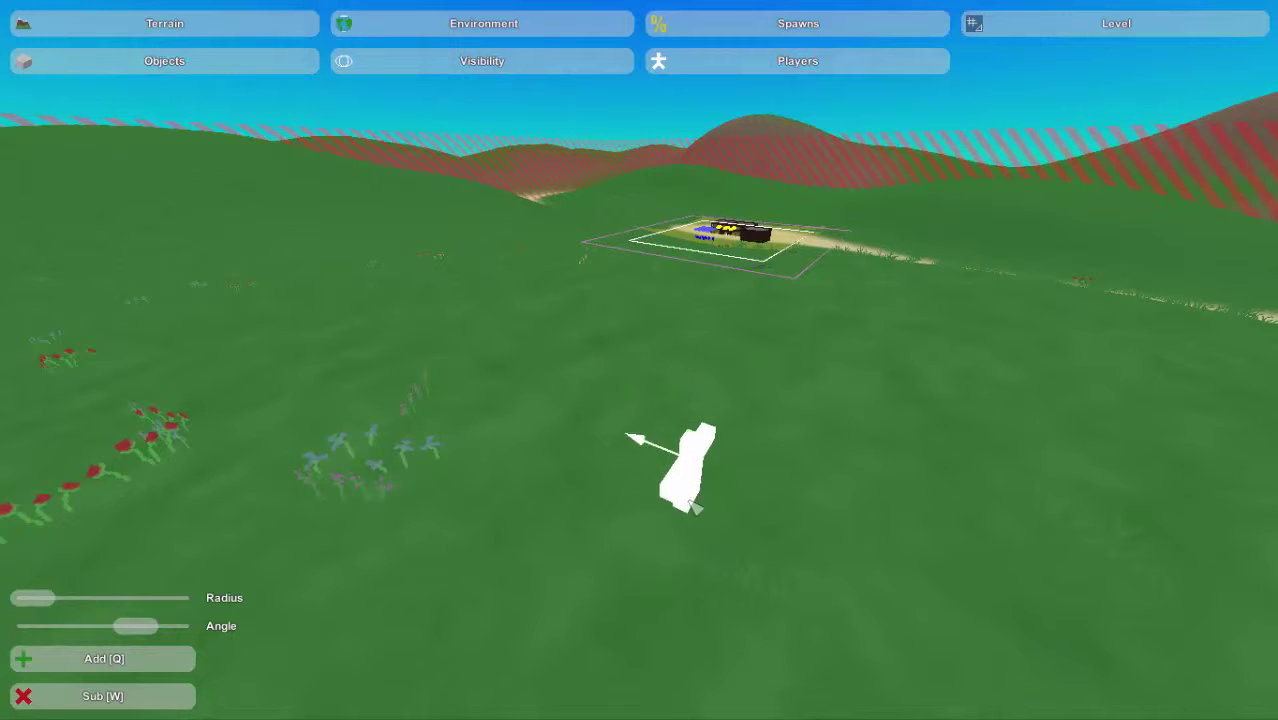
key(w)
right_drag(571, 540, 642, 363)
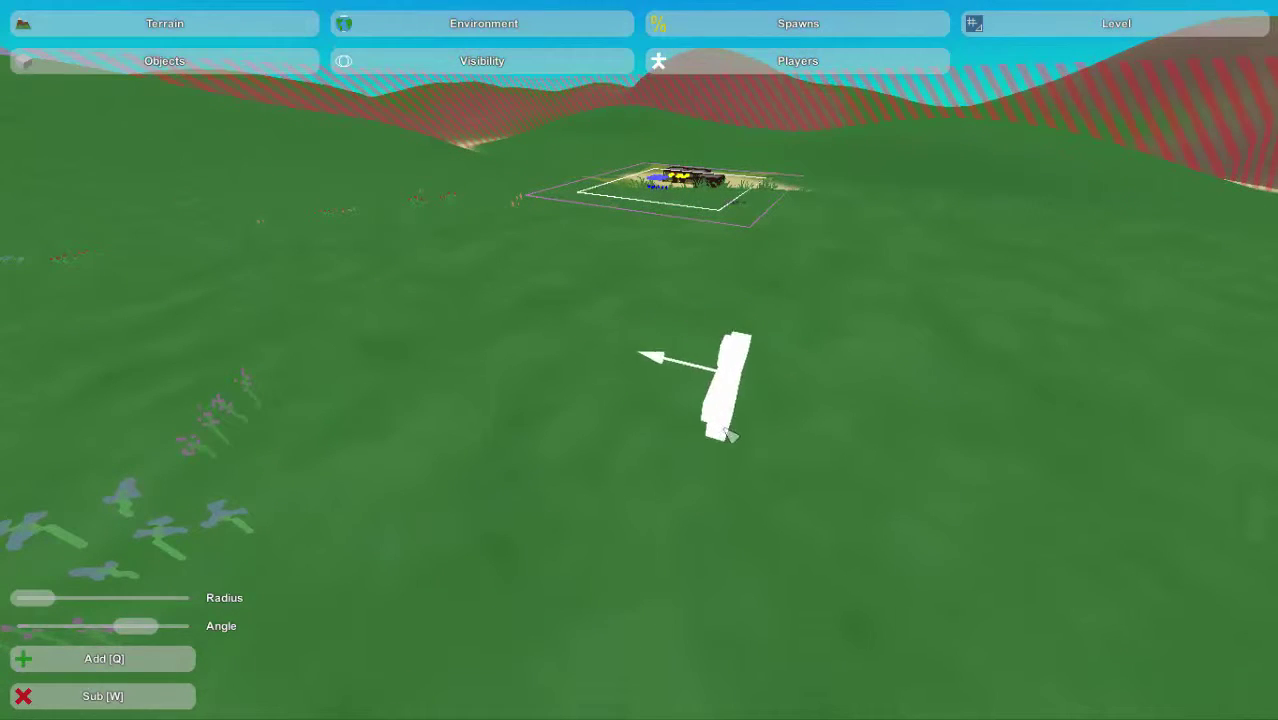
mouse_move(145, 628)
mouse_down()
mouse_move(85, 626)
mouse_move(172, 626)
mouse_move(80, 628)
mouse_move(150, 630)
mouse_move(120, 632)
mouse_move(159, 645)
mouse_up()
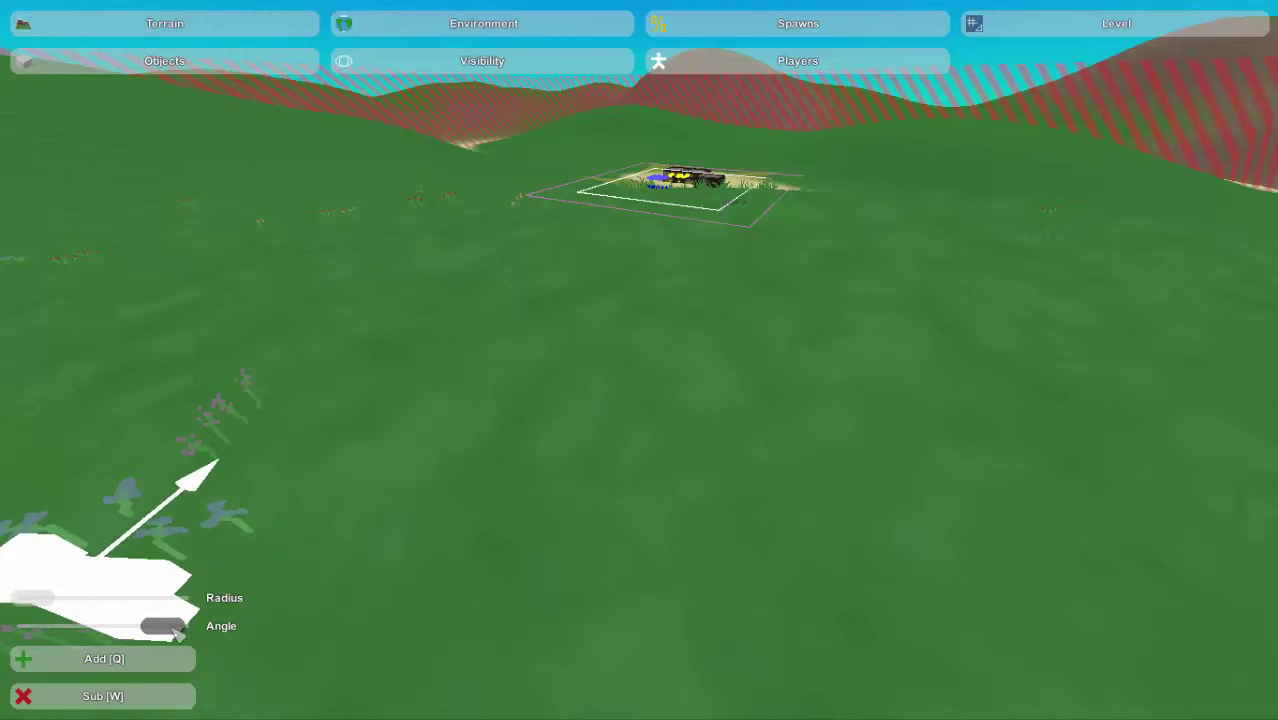
key(d)
right_drag(731, 444, 1202, 372)
key(a)
key(s)
mouse_move(660, 383)
right_down()
mouse_move(705, 405)
mouse_move(620, 380)
mouse_move(645, 370)
right_up()
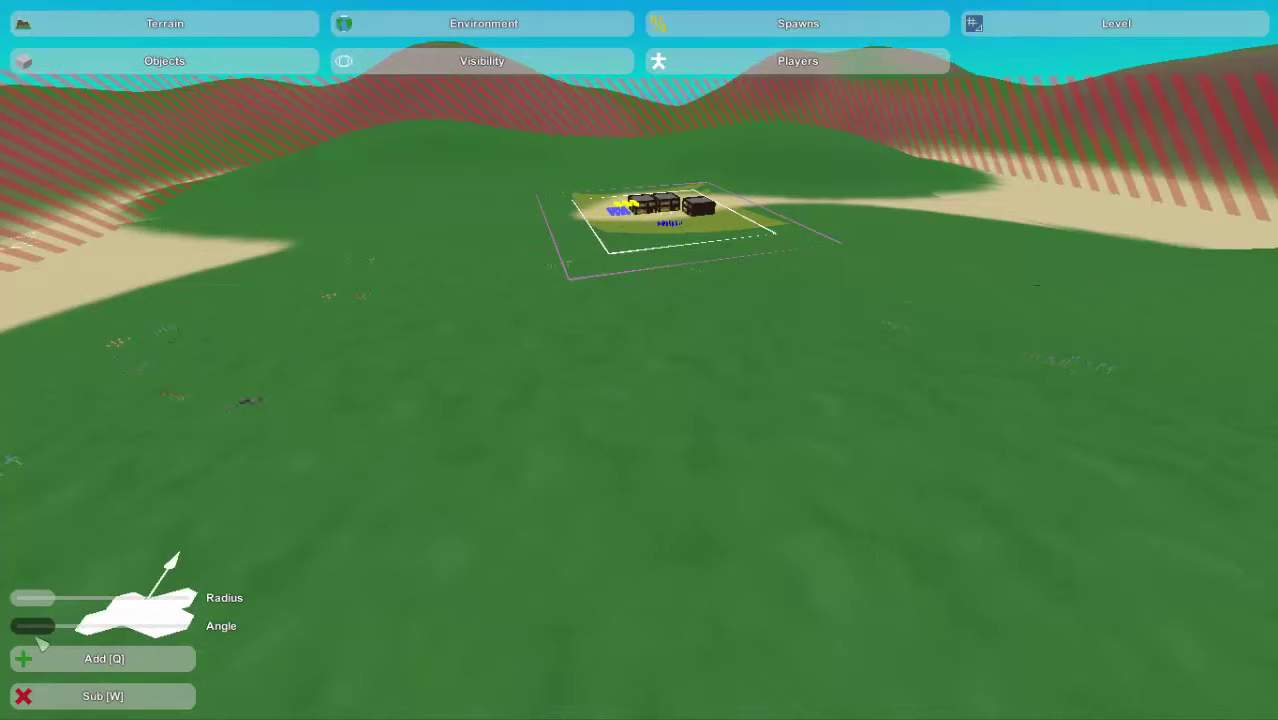
Place a trial player spawn on the open grass in front of the base and remove it again.
click(550, 425)
key(a)
mouse_move(562, 428)
right_down()
mouse_move(590, 446)
mouse_move(645, 535)
right_up()
key(w)
mouse_move(675, 240)
right_down()
mouse_move(608, 286)
mouse_move(644, 214)
mouse_move(648, 258)
mouse_move(632, 278)
right_up()
key(s)
key(w)
right_drag(432, 265, 406, 392)
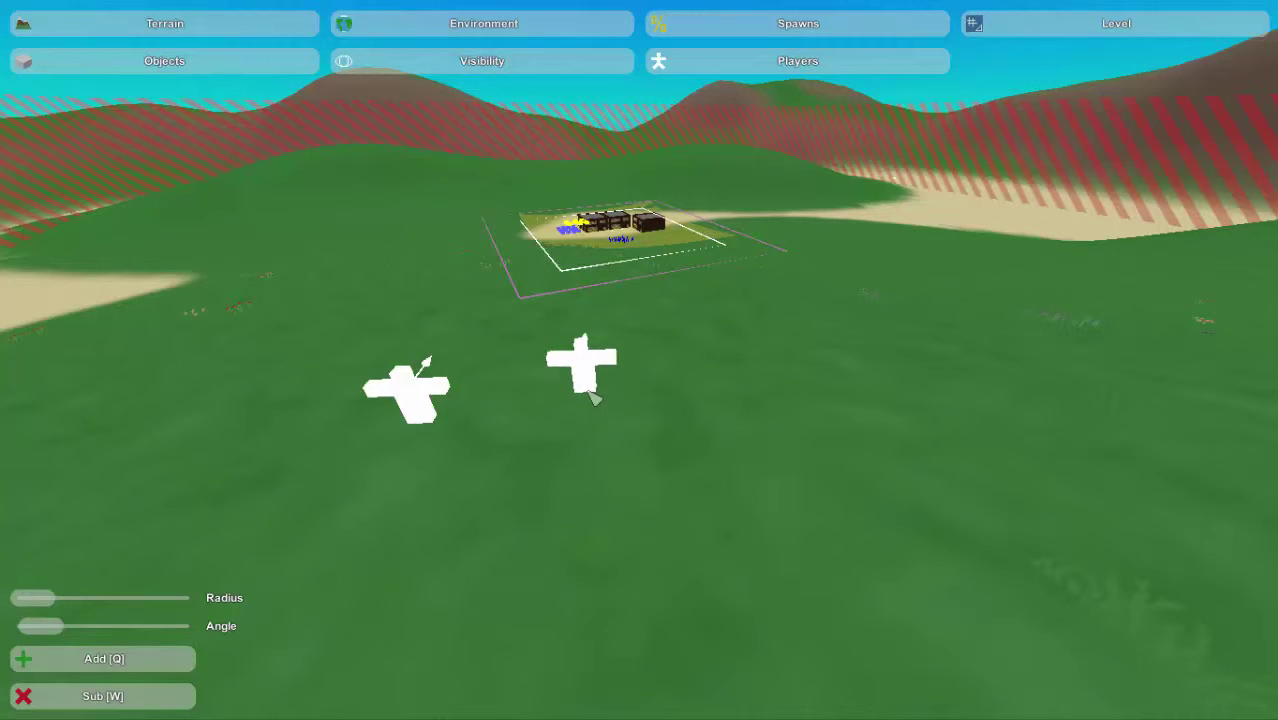
click(100, 696)
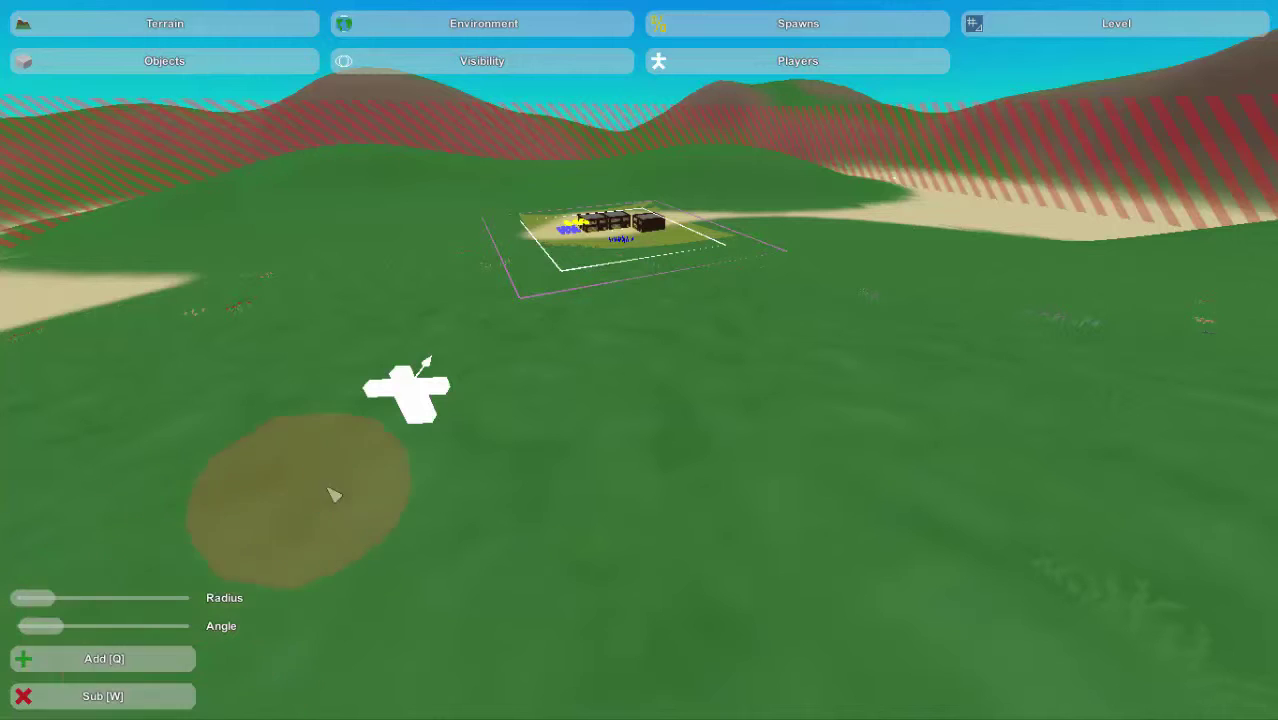
click(402, 398)
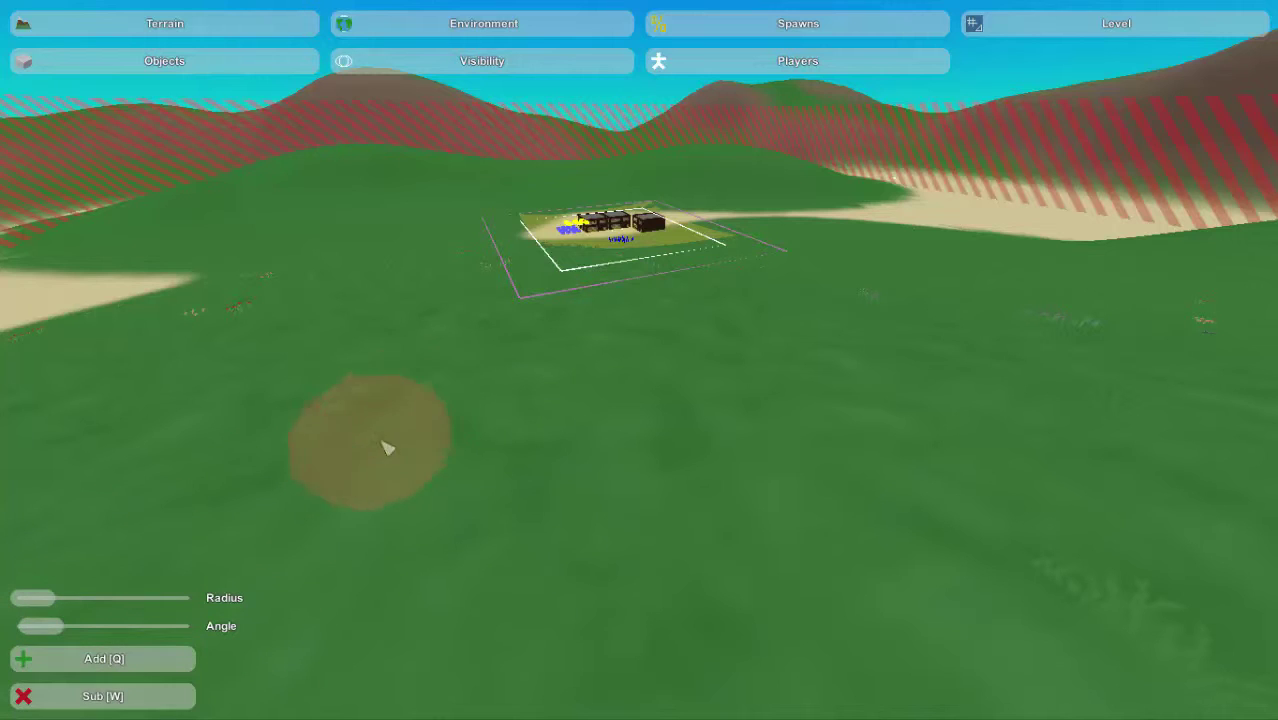
Switch back to adding and place a cluster of four player spawns on the grass, facing the base.
mouse_move(34, 599)
mouse_down()
mouse_move(124, 610)
mouse_move(34, 610)
mouse_up()
click(62, 658)
click(689, 431)
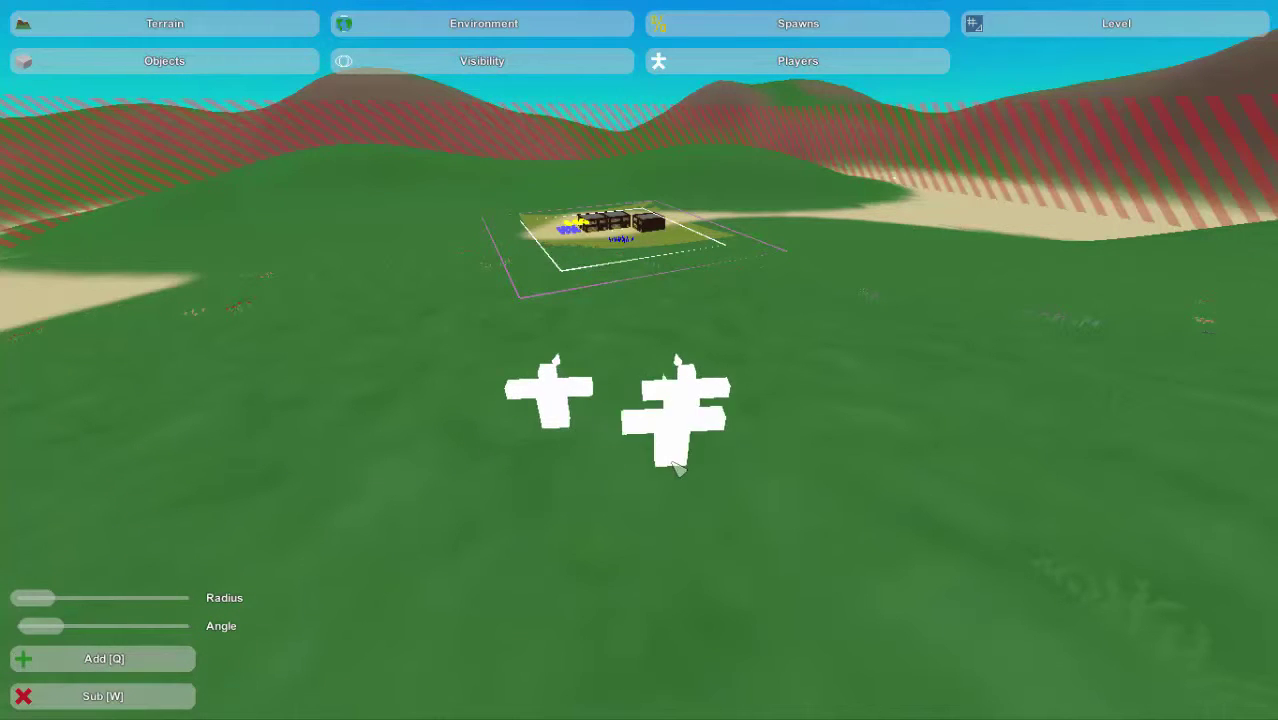
click(585, 514)
click(765, 552)
Examine the new player spawn cluster and the surrounding open ground in relation to the base.
right_drag(735, 556, 700, 620)
key(s)
key(w)
mouse_move(638, 360)
right_down()
mouse_move(865, 286)
mouse_move(625, 362)
mouse_move(637, 360)
right_up()
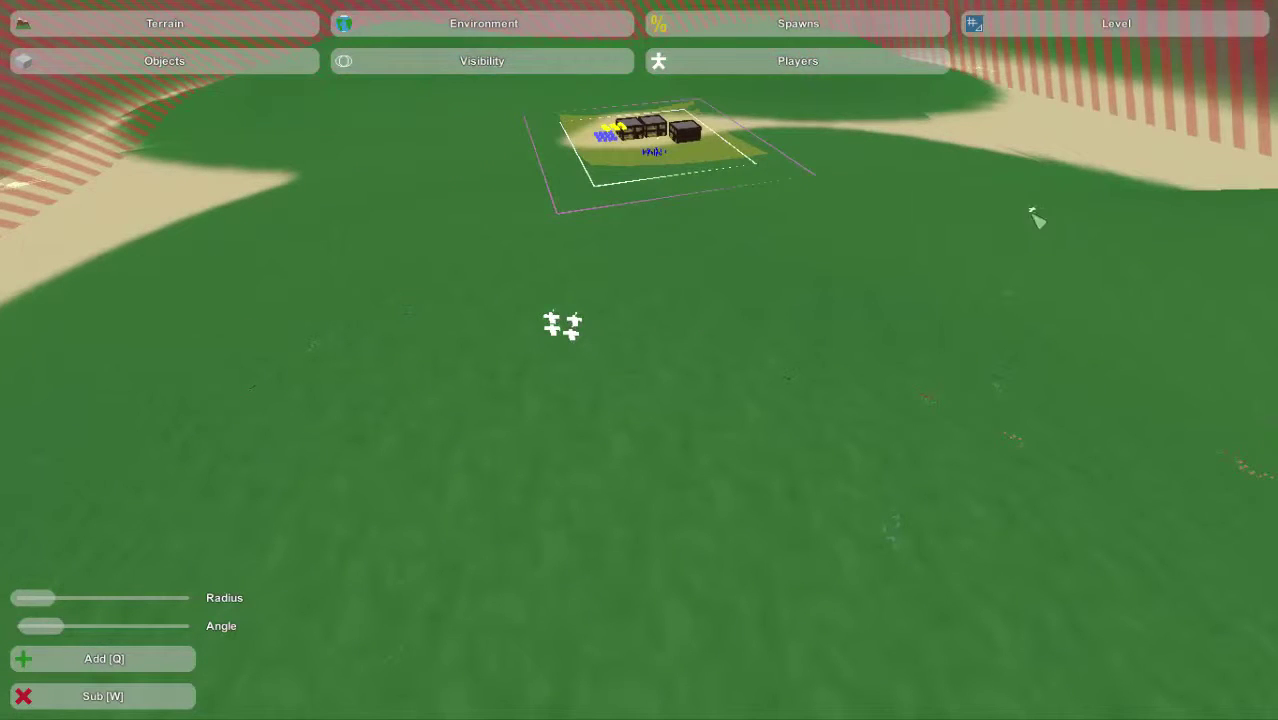
right_drag(580, 345, 1180, 208)
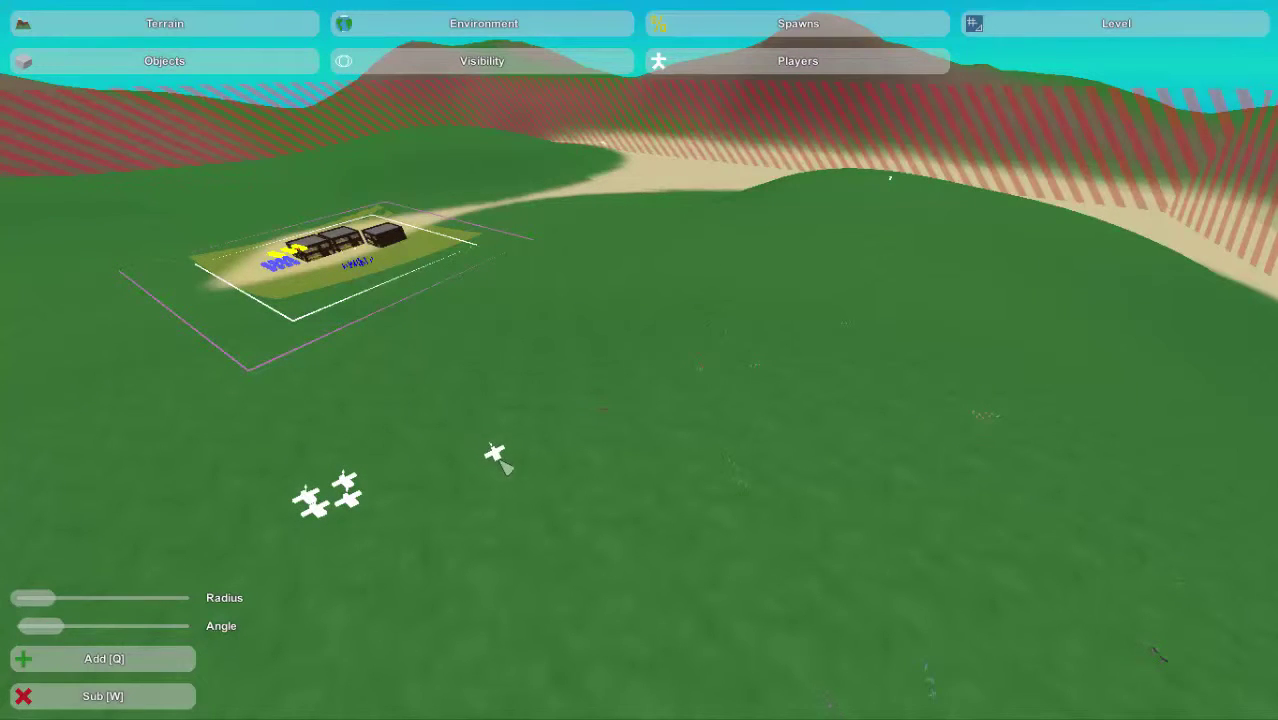
key(w)
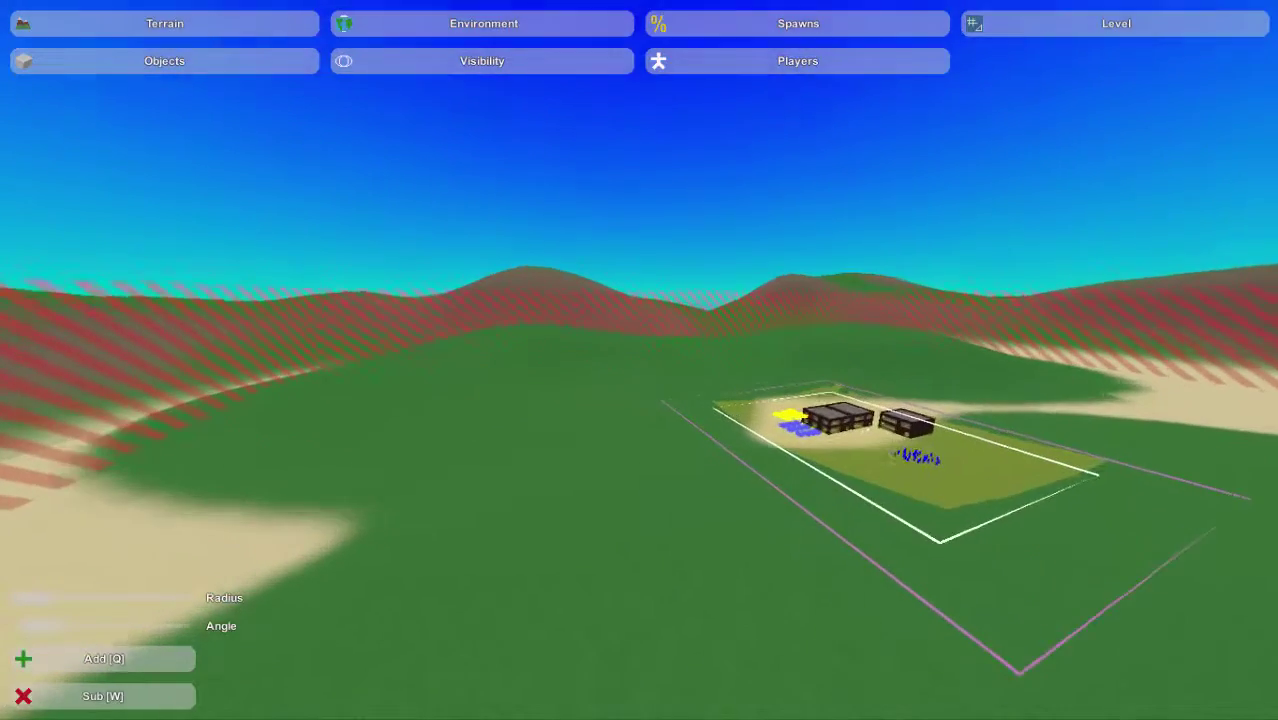